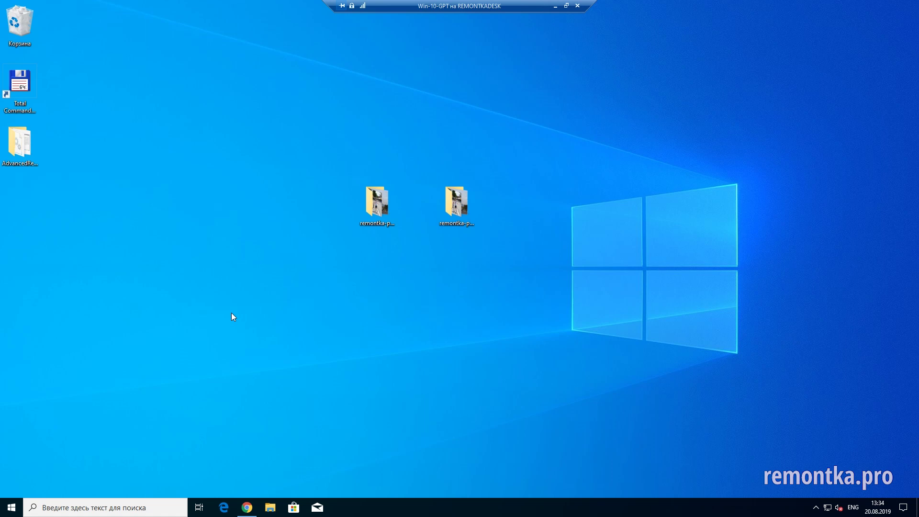
pyautogui.click(20, 142)
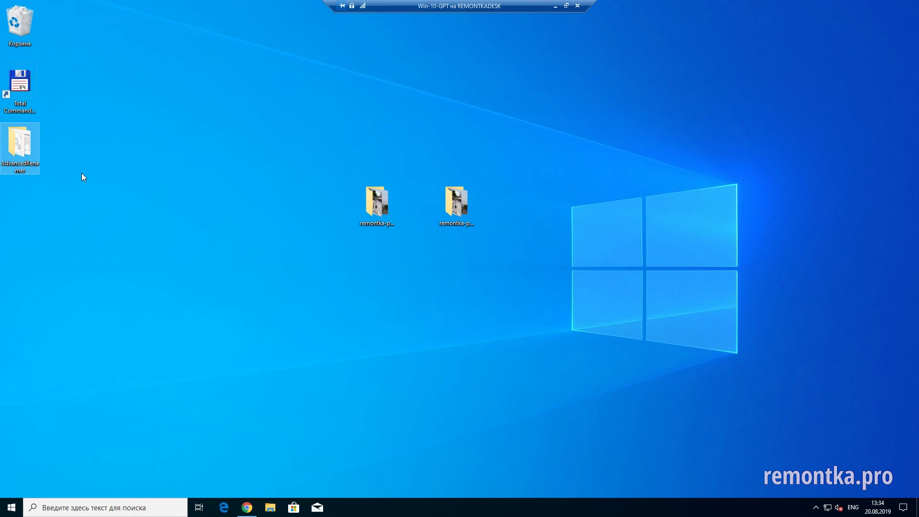
pyautogui.click(30, 87)
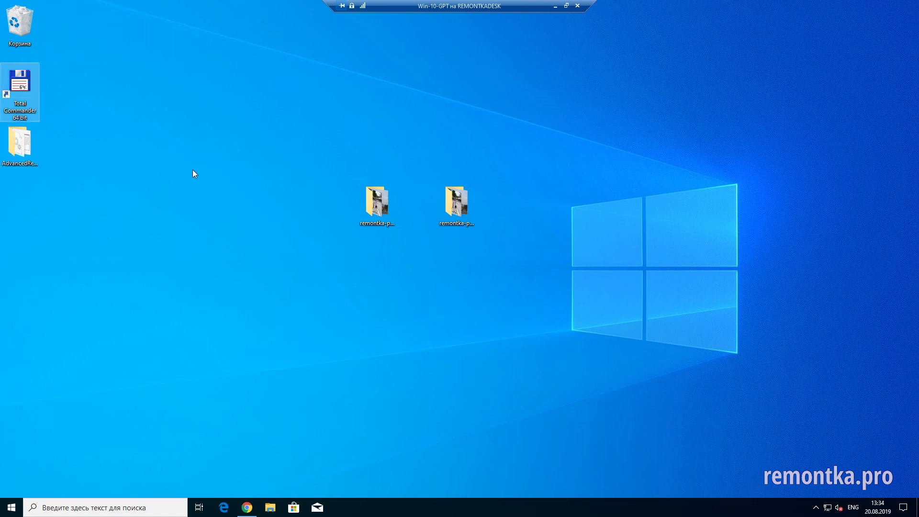
pyautogui.click(241, 180)
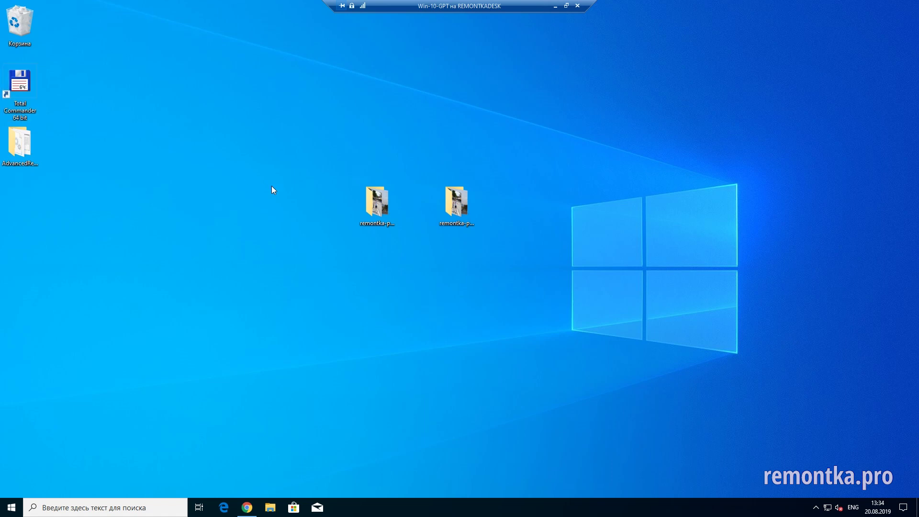
# Examine the photo file names in the desktop folder remontka-photos-1, including the DSC files, and close the folder.
pyautogui.doubleClick(375, 201)
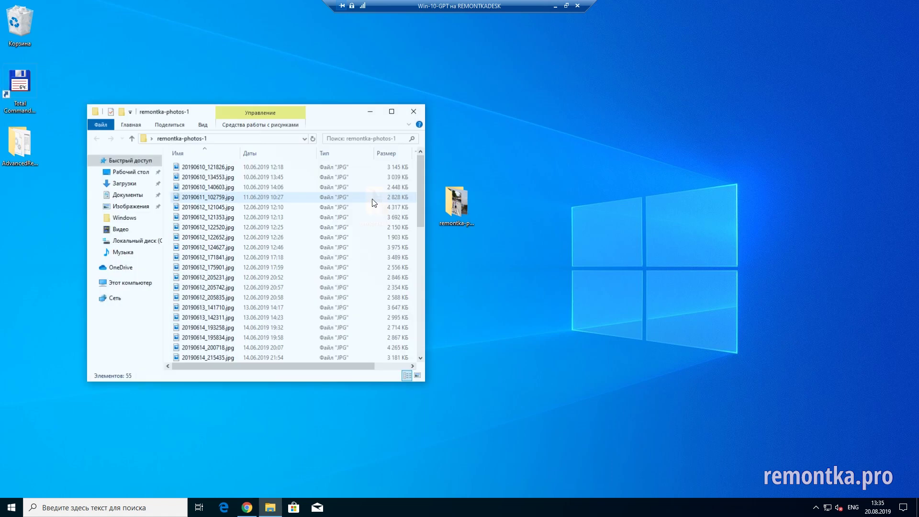
pyautogui.click(232, 222)
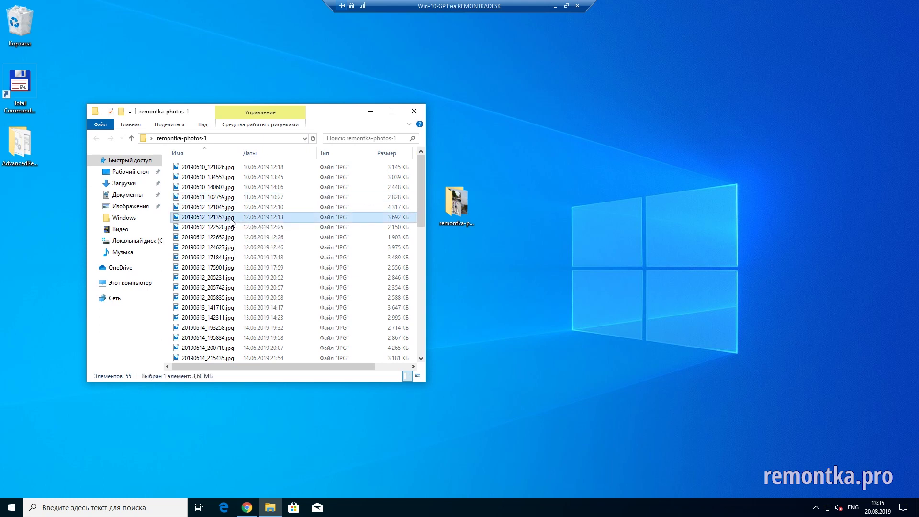
pyautogui.scroll(-2, 231, 221)
pyautogui.click(223, 207)
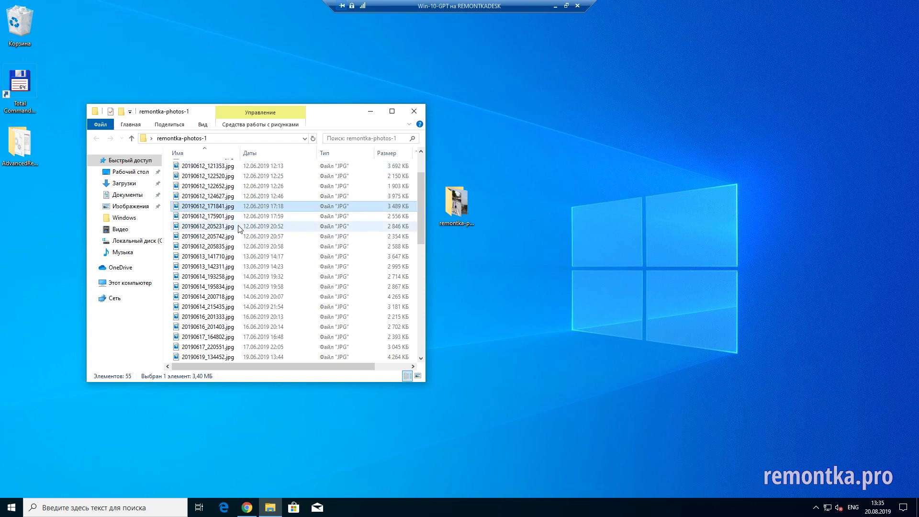
pyautogui.scroll(-6, 240, 229)
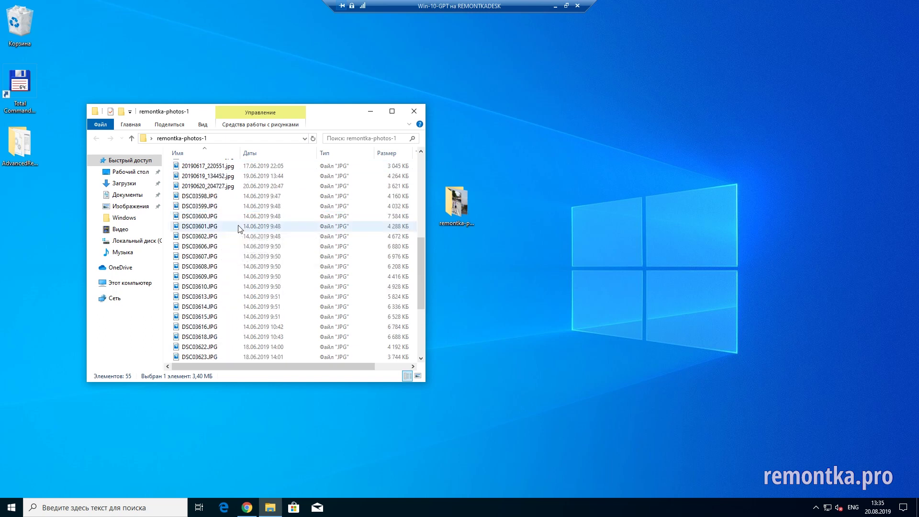
pyautogui.click(207, 247)
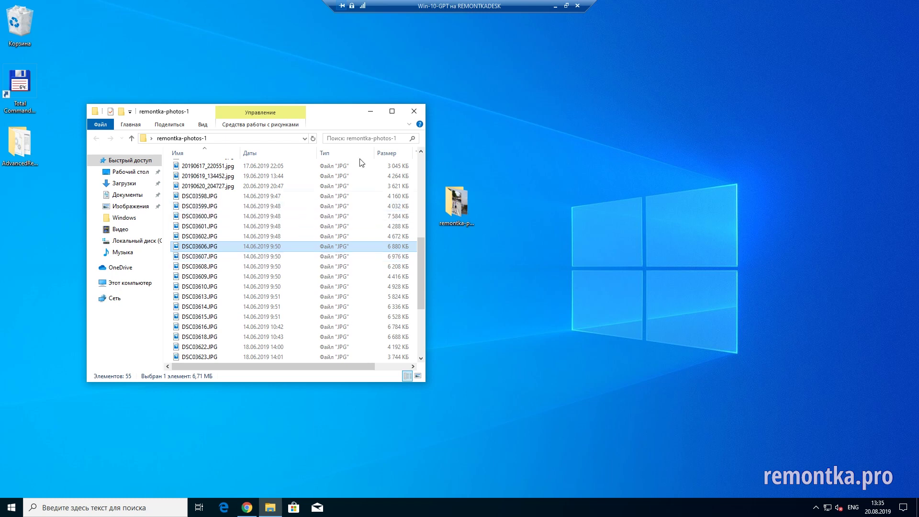
pyautogui.click(413, 111)
# Switch to Chrome to view the Advanced Renamer download page, and minimize the browser.
pyautogui.click(246, 508)
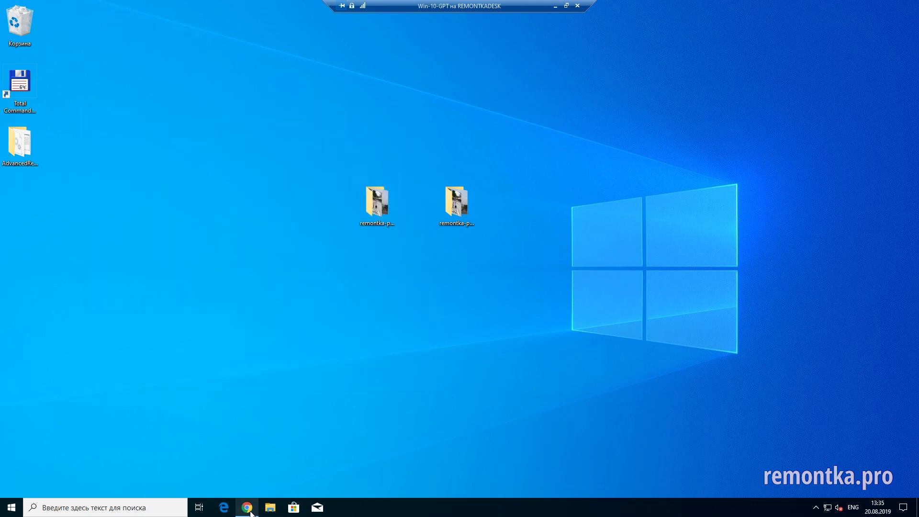
pyautogui.click(294, 123)
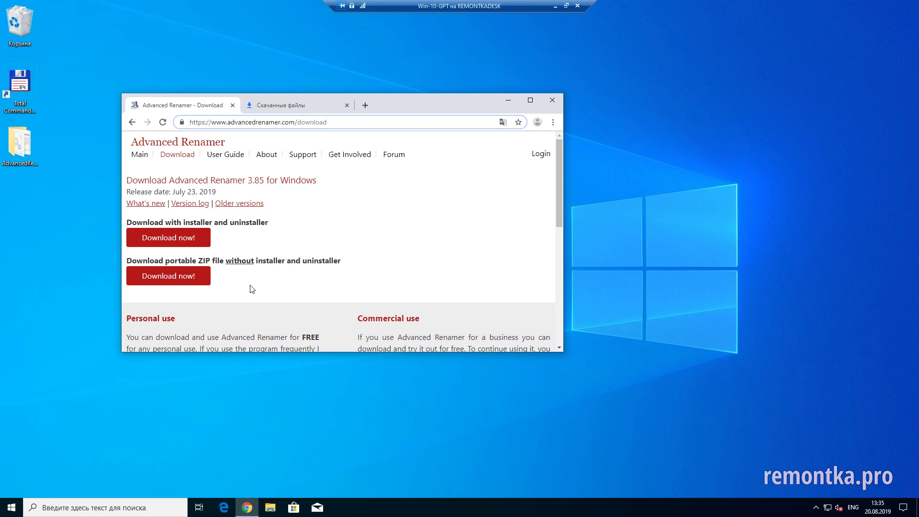
pyautogui.click(508, 100)
# Launch Advanced Renamer by running ARen.exe from the AdvancedRenamer desktop folder and allowing it to run.
pyautogui.doubleClick(9, 144)
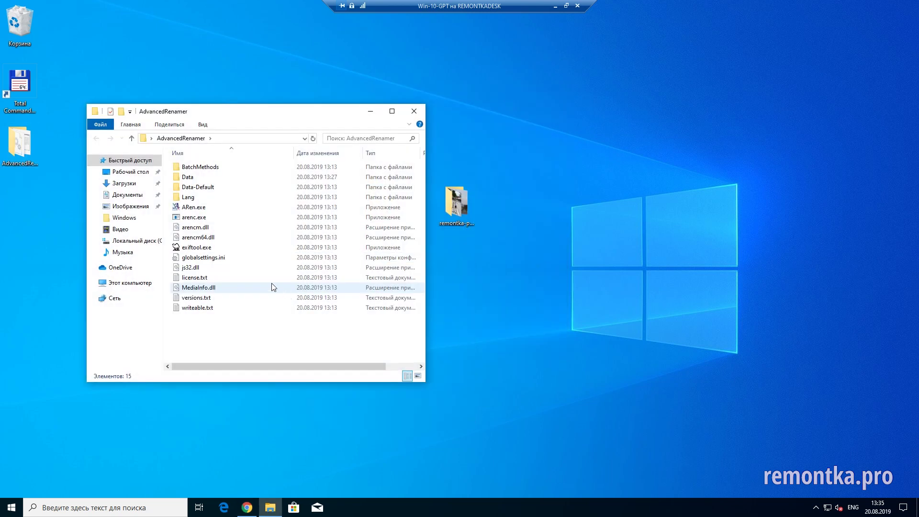
pyautogui.doubleClick(187, 210)
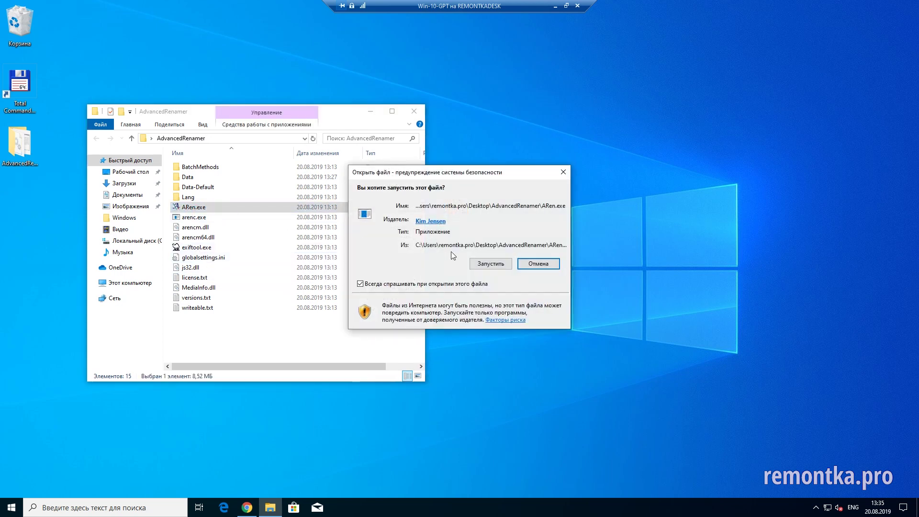
pyautogui.click(490, 265)
pyautogui.click(490, 263)
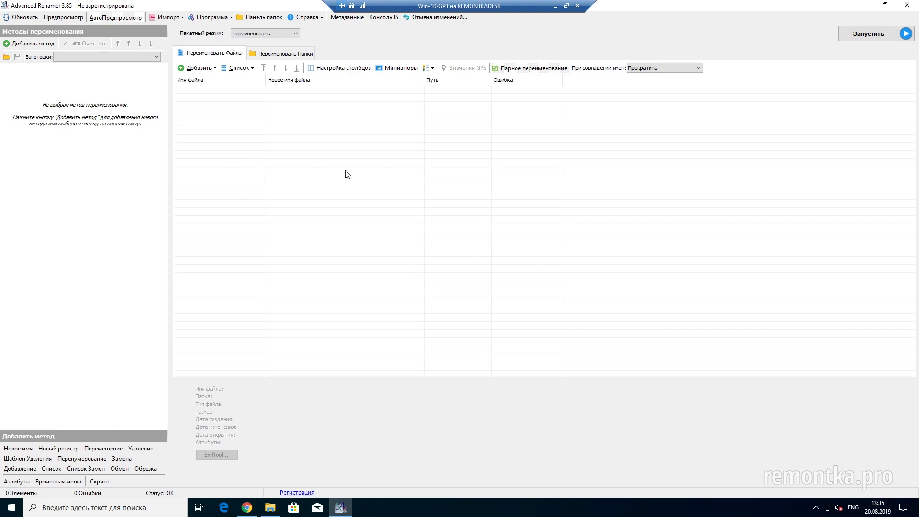
# Show the folder tree and add the files from the desktop folder remontka-photos-1 to the rename list with mask *.*.
pyautogui.click(264, 18)
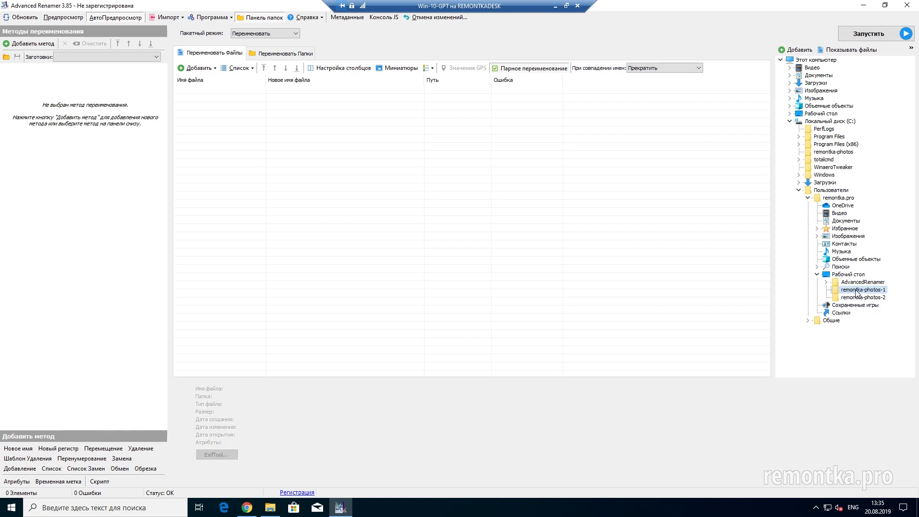
pyautogui.click(795, 49)
pyautogui.click(371, 246)
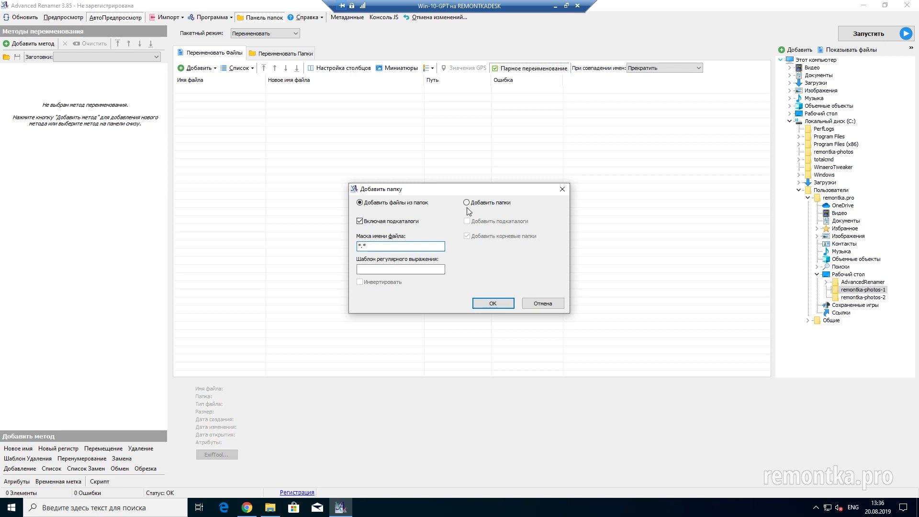
pyautogui.click(491, 303)
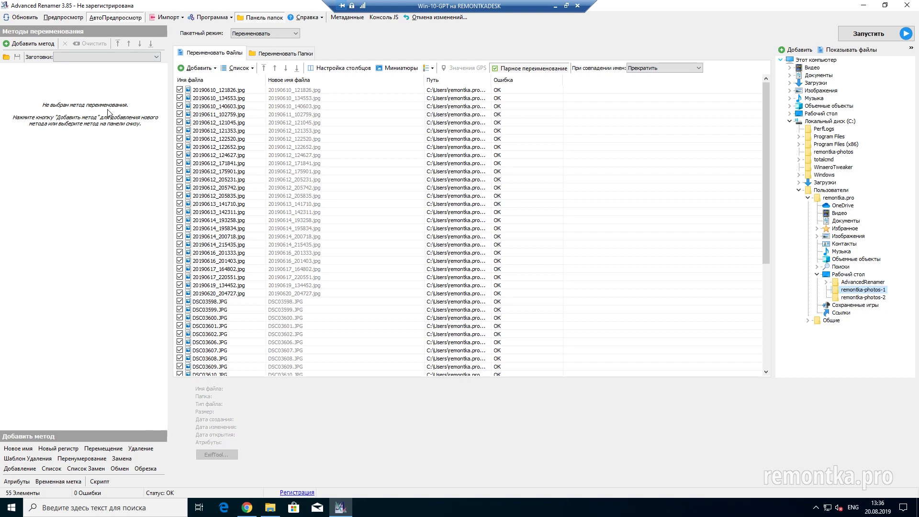
# Add a New Name (Новое имя) renaming method and replace its preset name pattern with "Photo-".
pyautogui.click(34, 43)
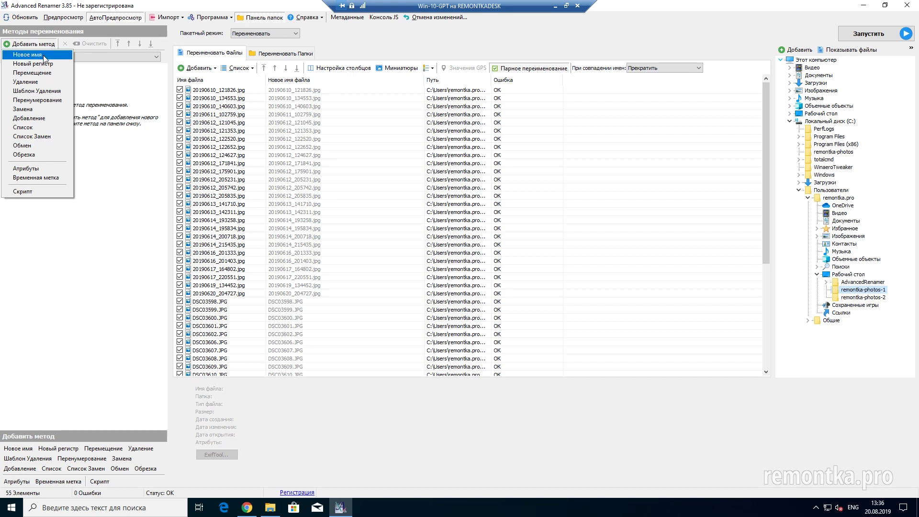
pyautogui.click(29, 54)
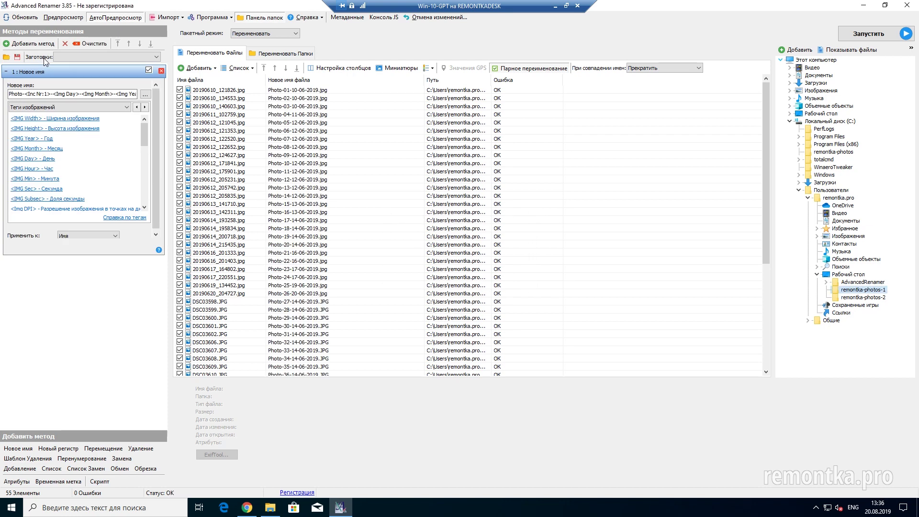
pyautogui.moveTo(12, 94); pyautogui.dragTo(153, 98)
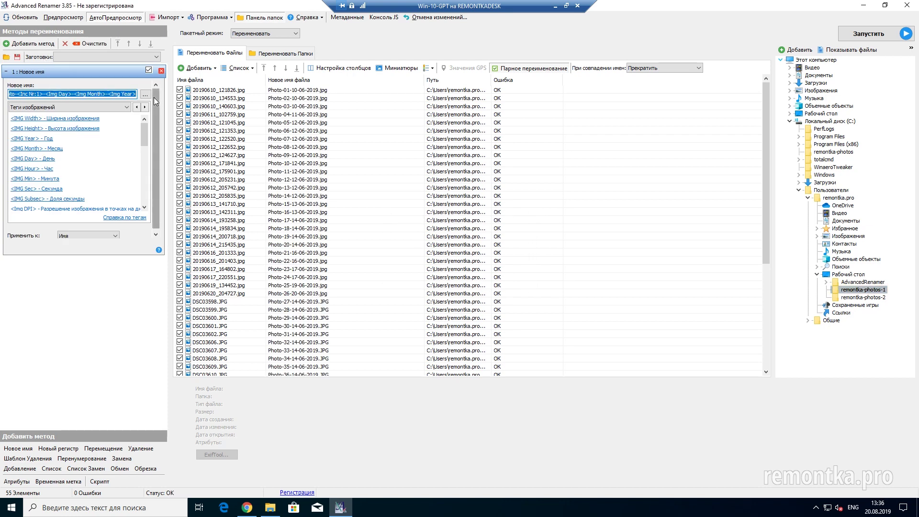
pyautogui.press('Delete')
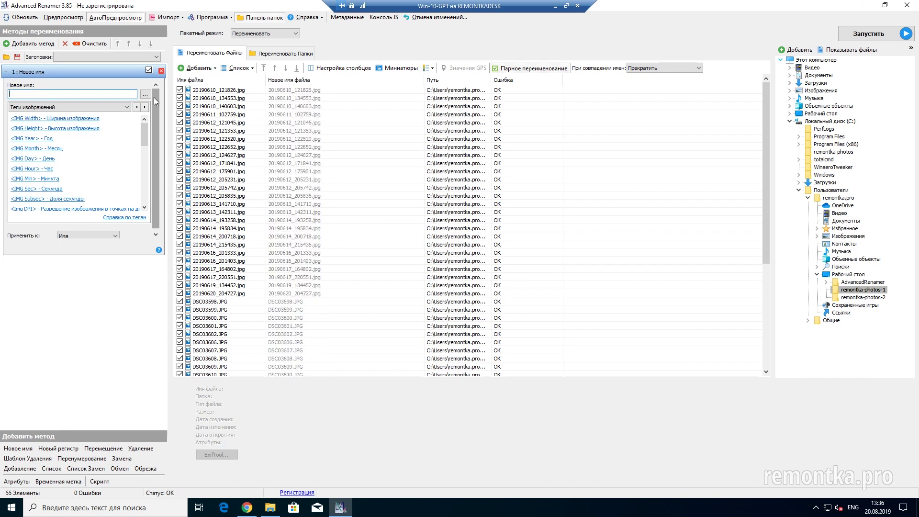
pyautogui.write('P')
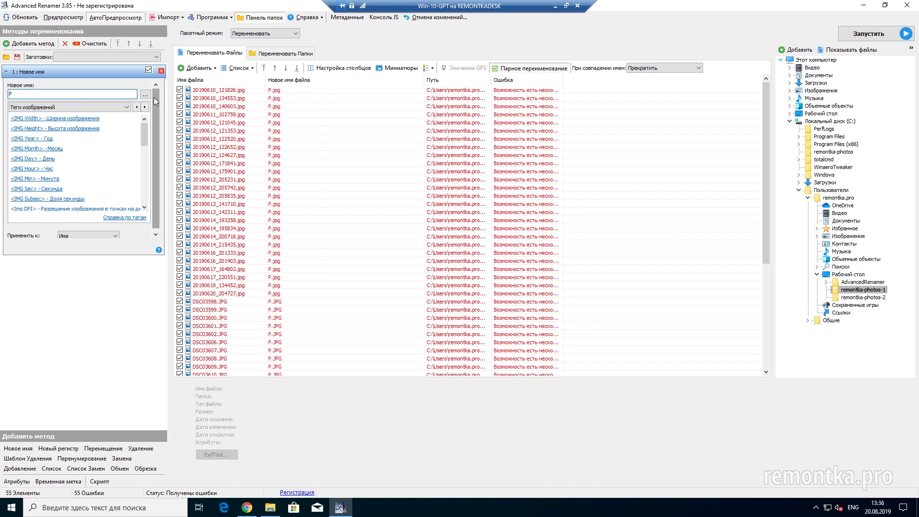
pyautogui.write('hot')
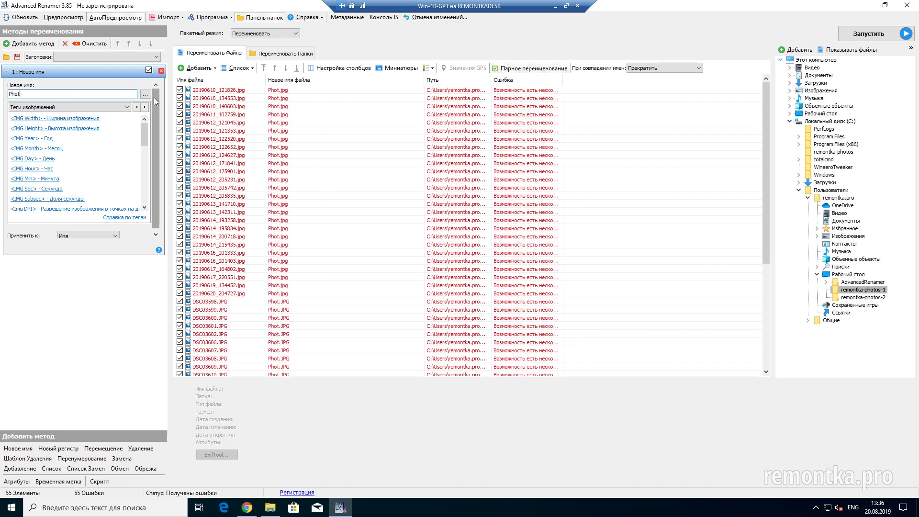
pyautogui.write('o-')
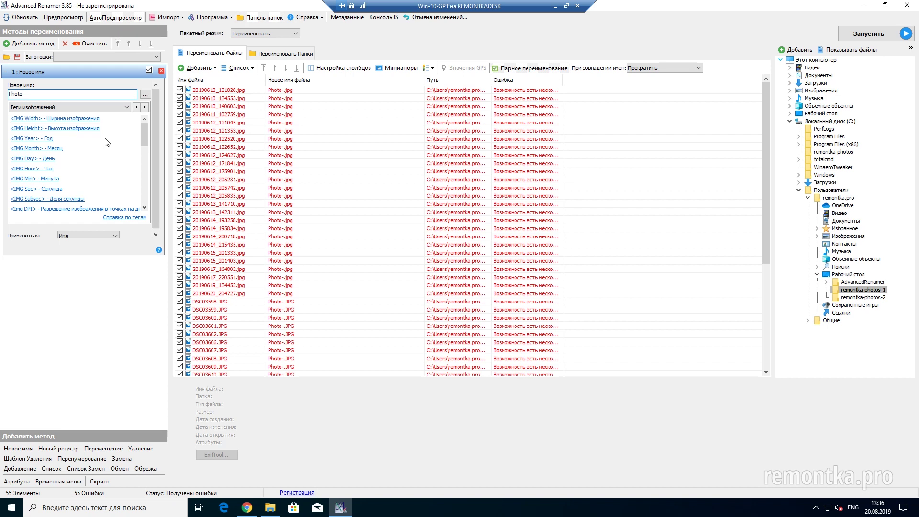
# Append the incrementing number tag <Inc Nr:1> from the standard tags to the name pattern.
pyautogui.click(67, 107)
pyautogui.click(62, 116)
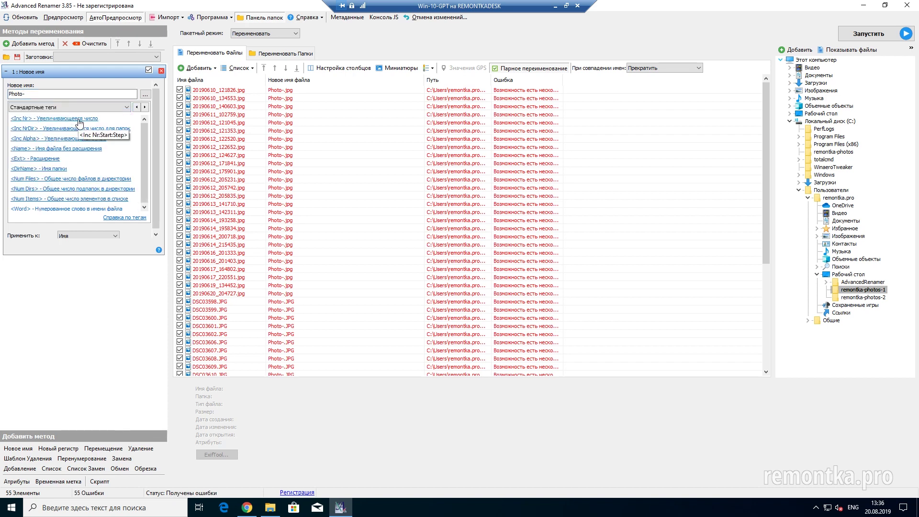
pyautogui.click(78, 119)
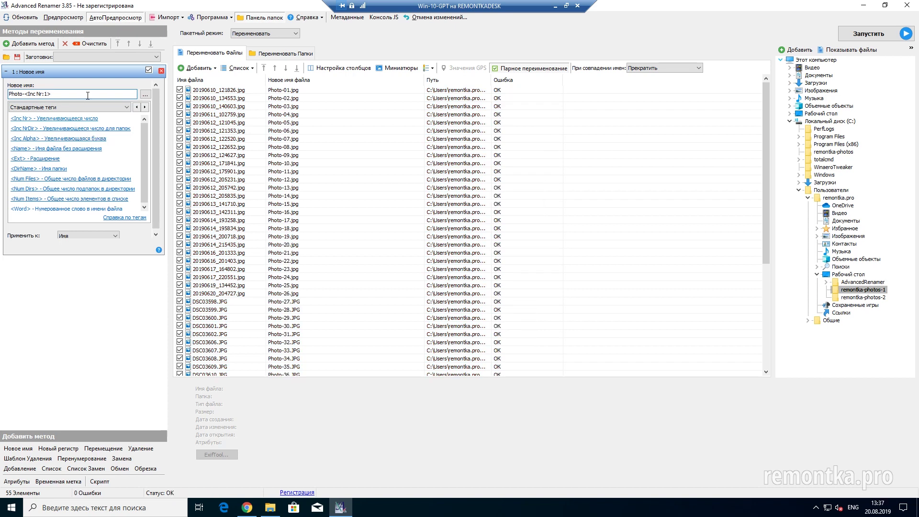
# Extend the name pattern with the image tags <Img Day>, <Img Month> and <Img Year>, separating the tags with hyphens.
pyautogui.click(127, 109)
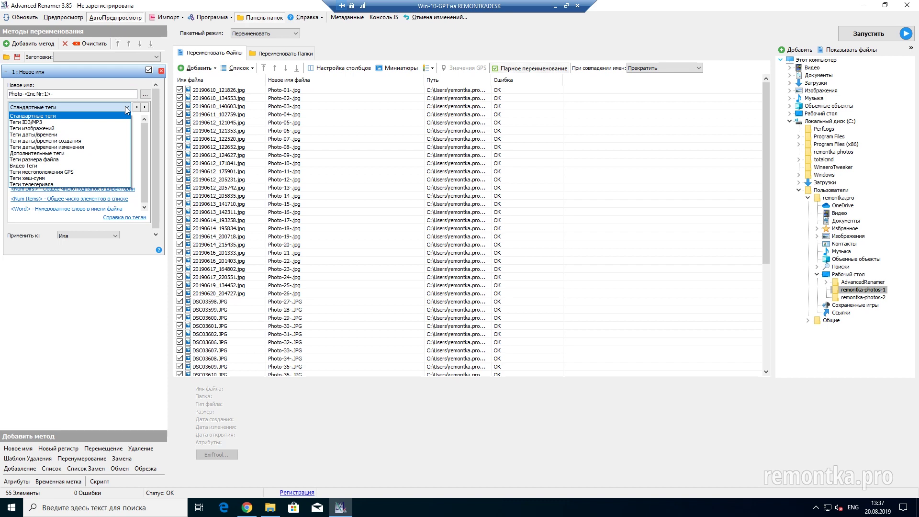
pyautogui.click(51, 128)
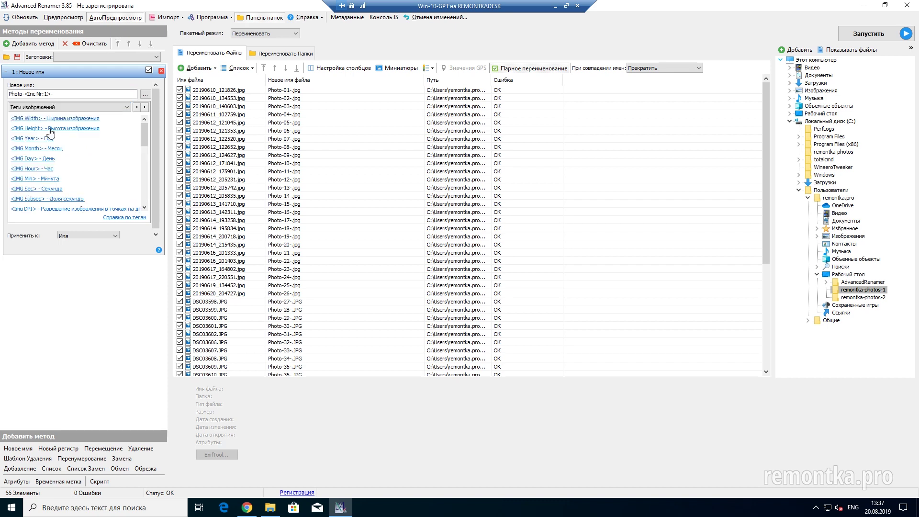
pyautogui.click(46, 160)
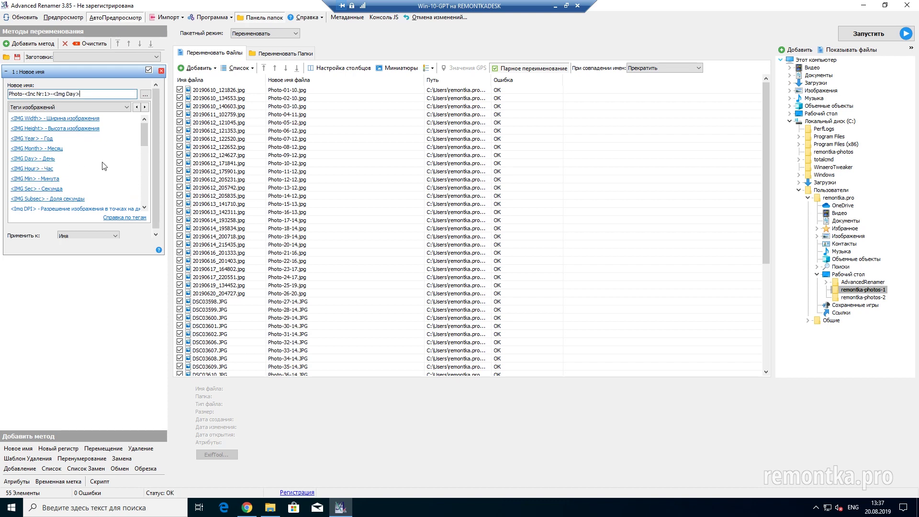
pyautogui.write('-')
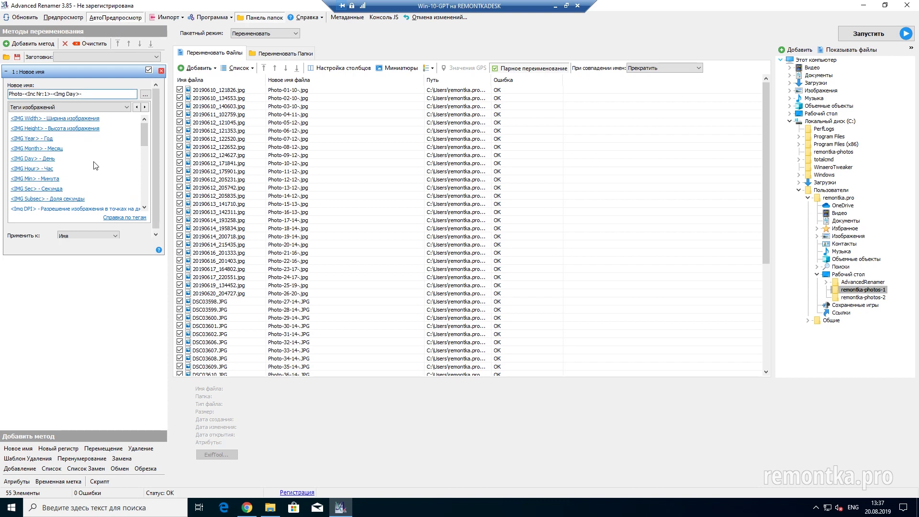
pyautogui.click(51, 148)
pyautogui.write('-')
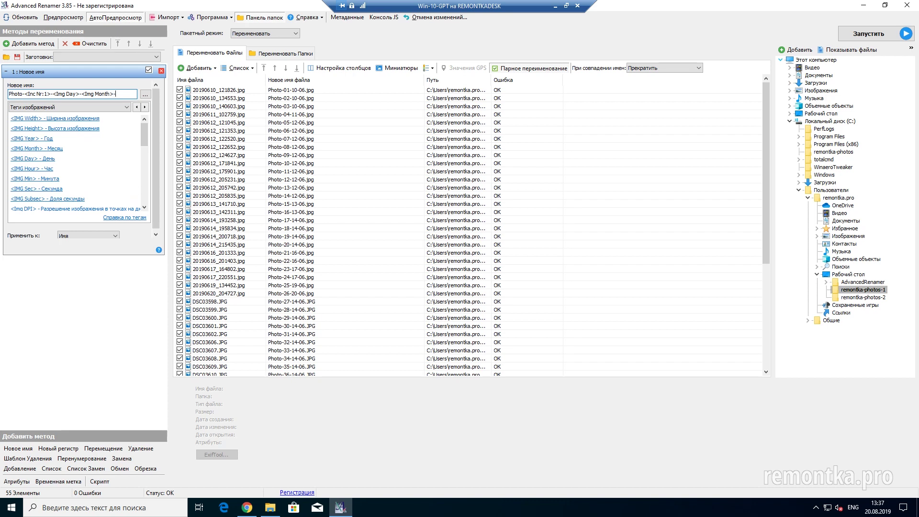
pyautogui.click(34, 139)
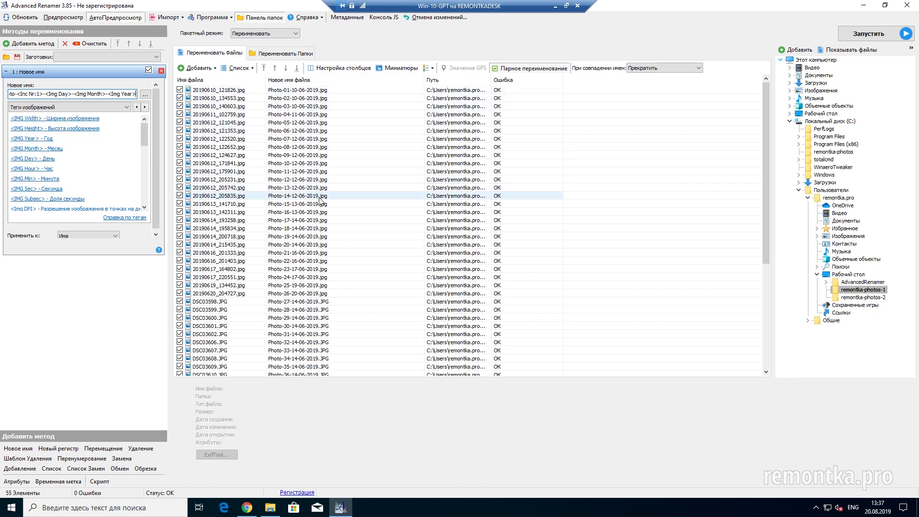
# Append ".jpg" to the name pattern and apply the method to both name and extension (Имя и расширение).
pyautogui.scroll(-3, 318, 197)
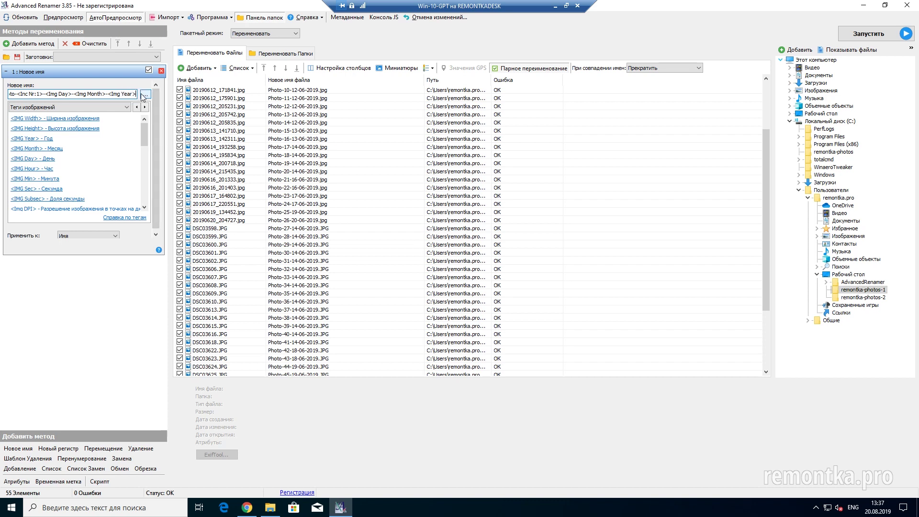
pyautogui.write('.jpg')
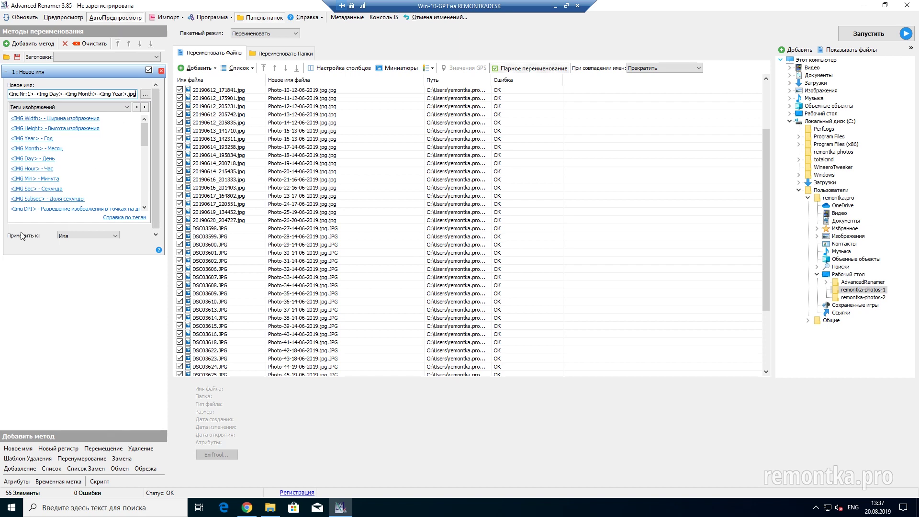
pyautogui.click(98, 236)
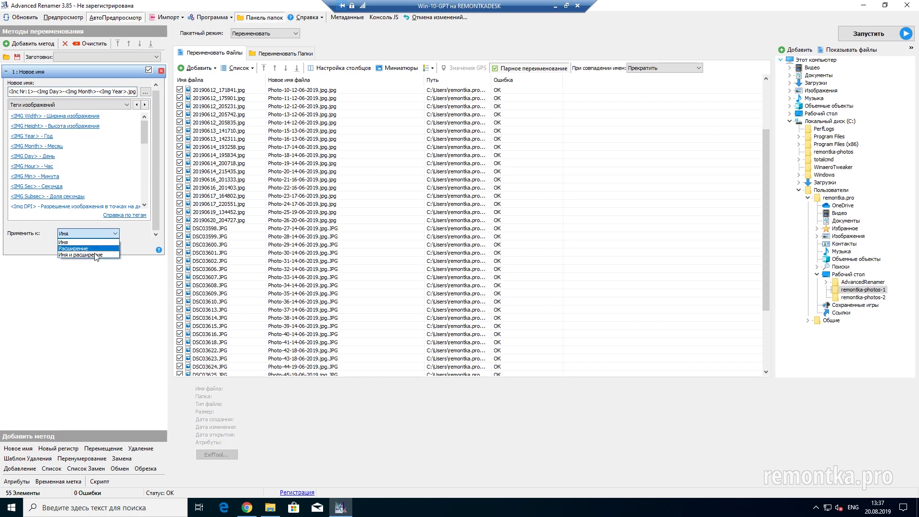
pyautogui.click(98, 255)
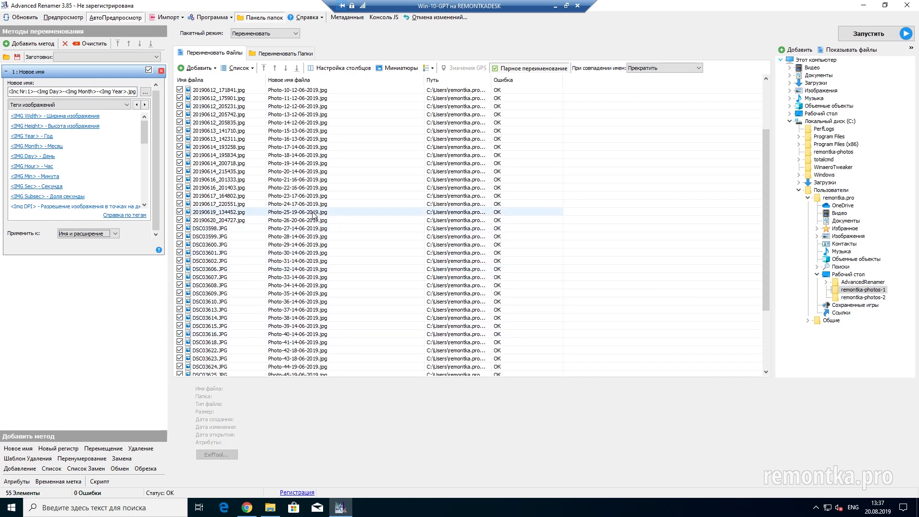
# Apply the New Name method to the name only (Имя) and remove ".jpg" from the end of the name pattern.
pyautogui.click(115, 234)
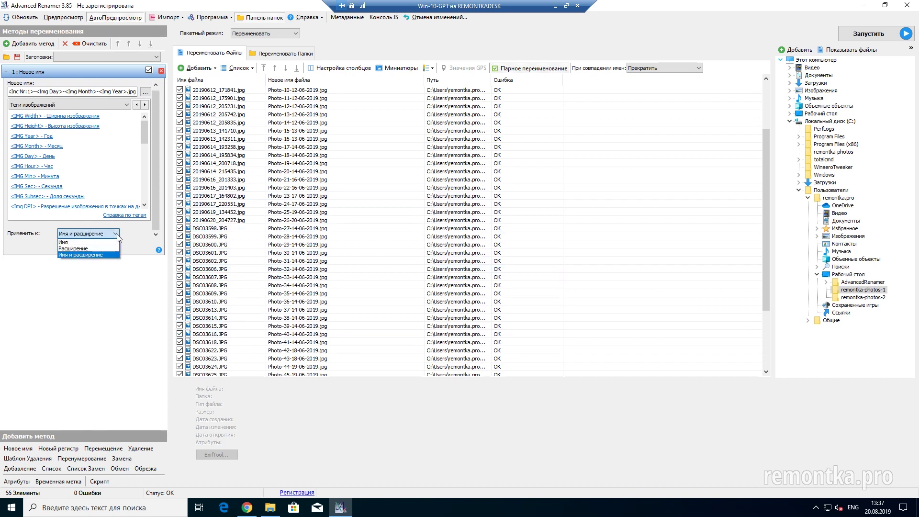
pyautogui.click(84, 242)
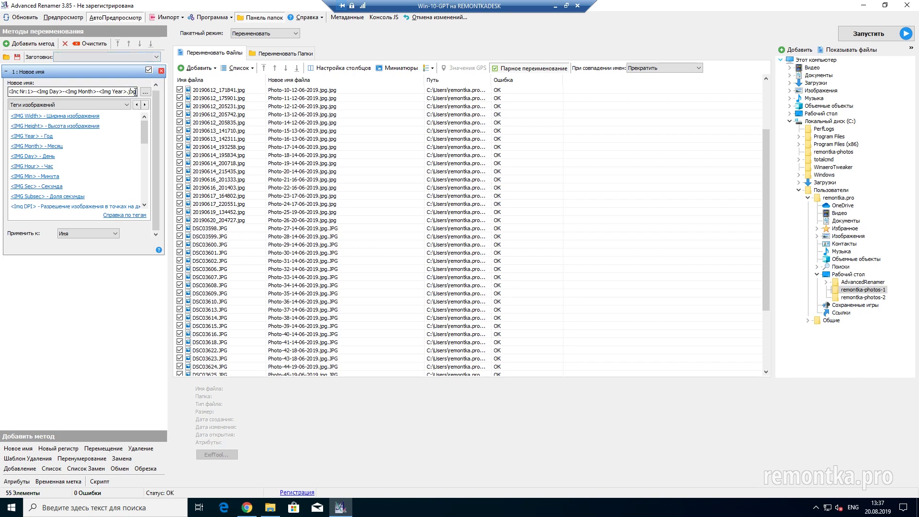
pyautogui.press('BackSpace')
pyautogui.press('BackSpace')
pyautogui.press('BackSpace')
pyautogui.press('BackSpace')
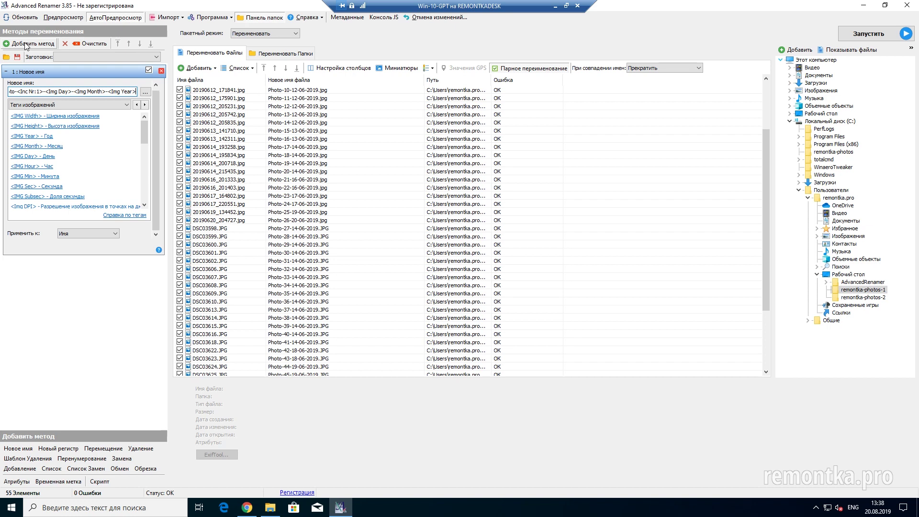
# Add a New Case (Новый регистр) method that converts the extension (Расширение) to lowercase (Нижний регистр).
pyautogui.click(25, 45)
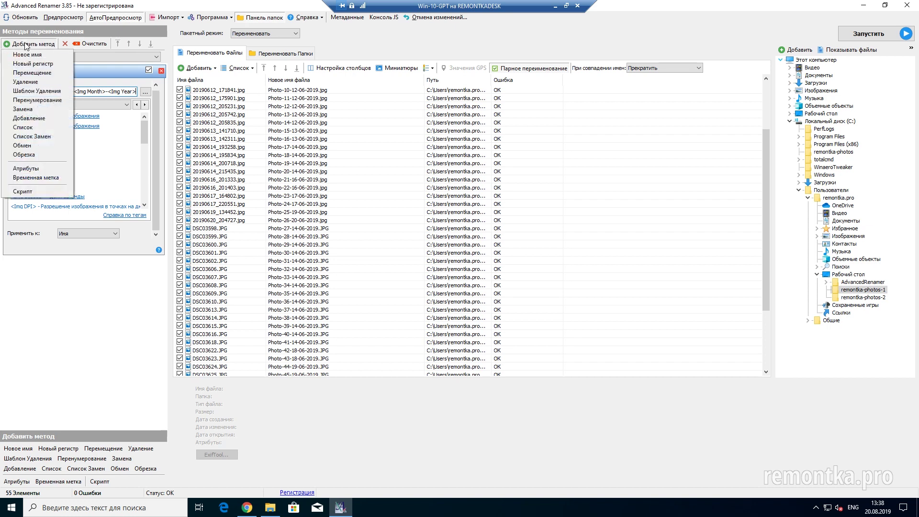
pyautogui.click(43, 64)
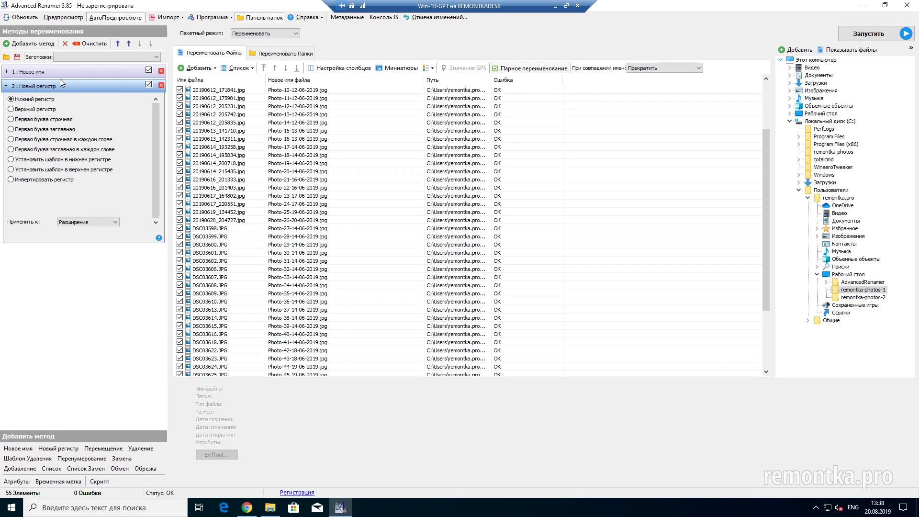
pyautogui.click(33, 44)
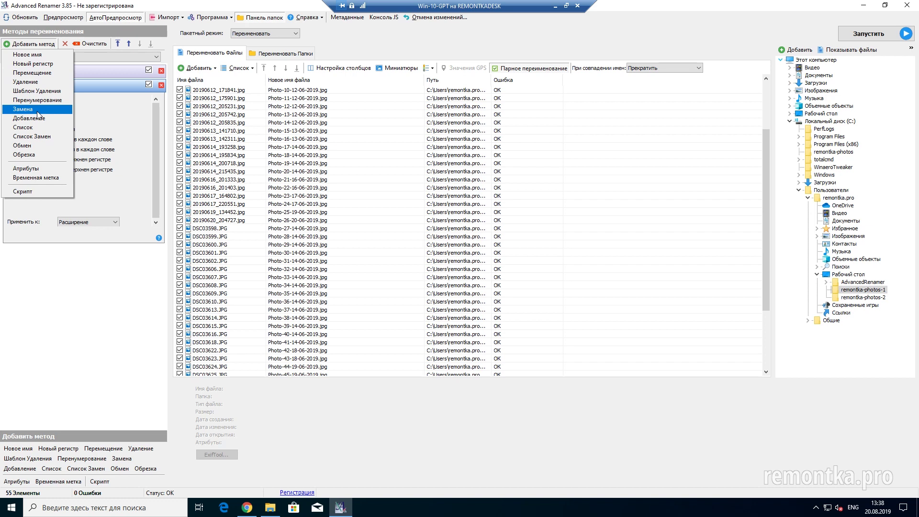
pyautogui.click(74, 274)
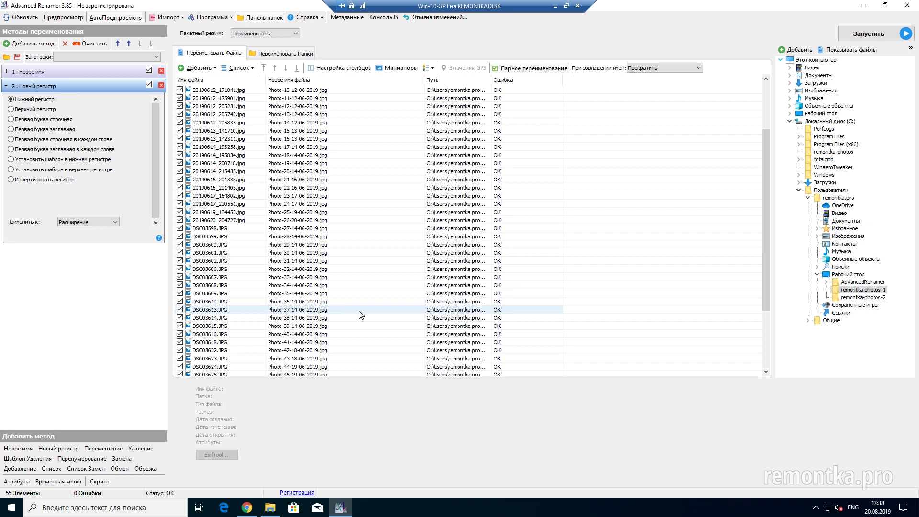
# Review the batch start summary and the available batch modes without running the rename.
pyautogui.click(861, 36)
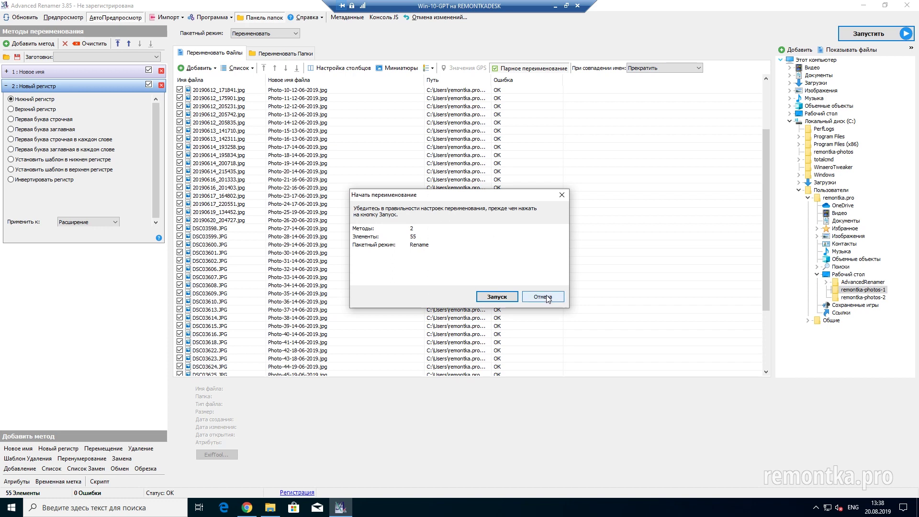
pyautogui.click(562, 194)
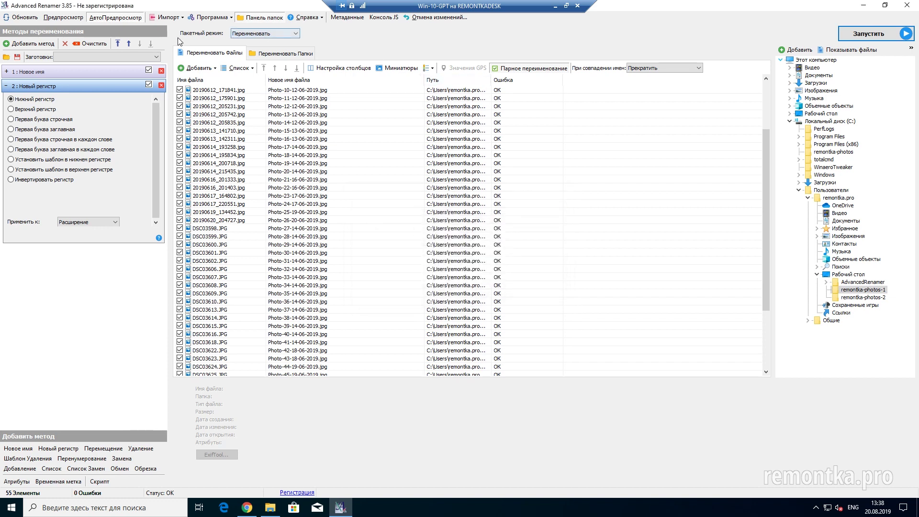
pyautogui.click(283, 33)
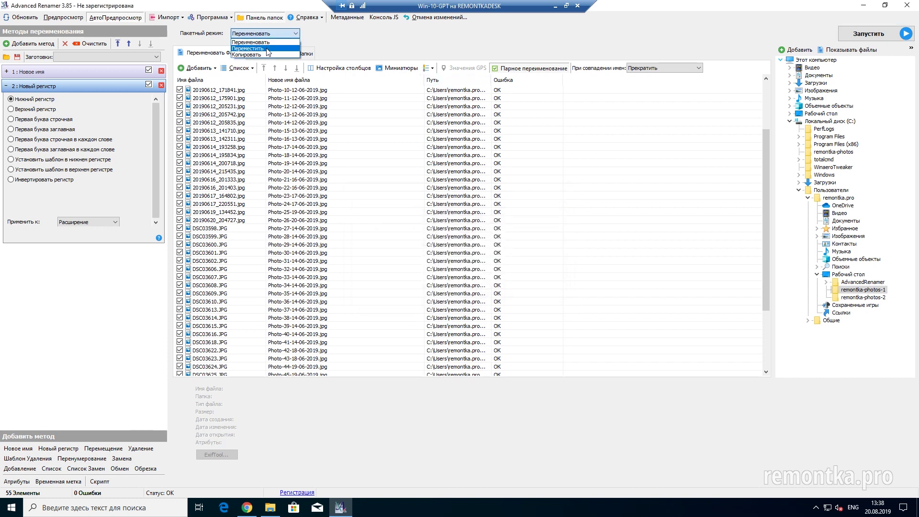
pyautogui.click(362, 32)
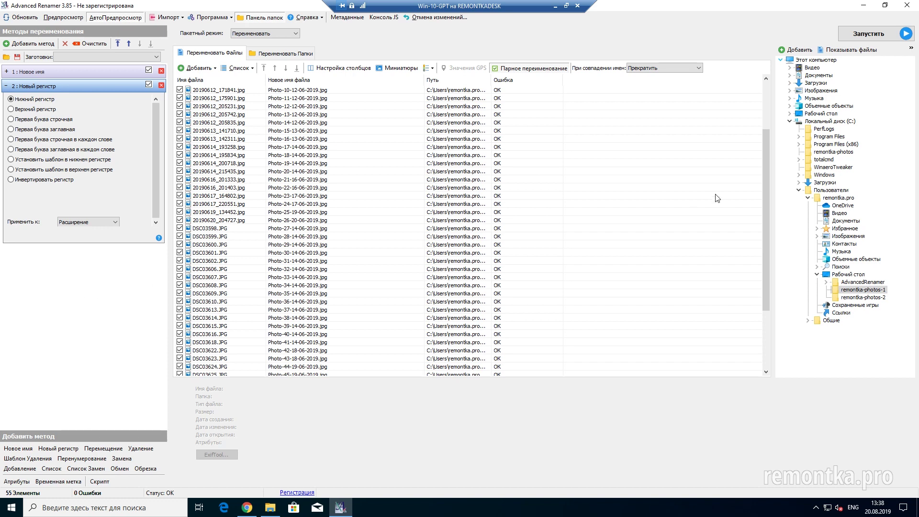
# Close Advanced Renamer and its folder window, then launch Total Commander from the desktop and dismiss its registration reminder.
pyautogui.click(907, 5)
pyautogui.click(414, 111)
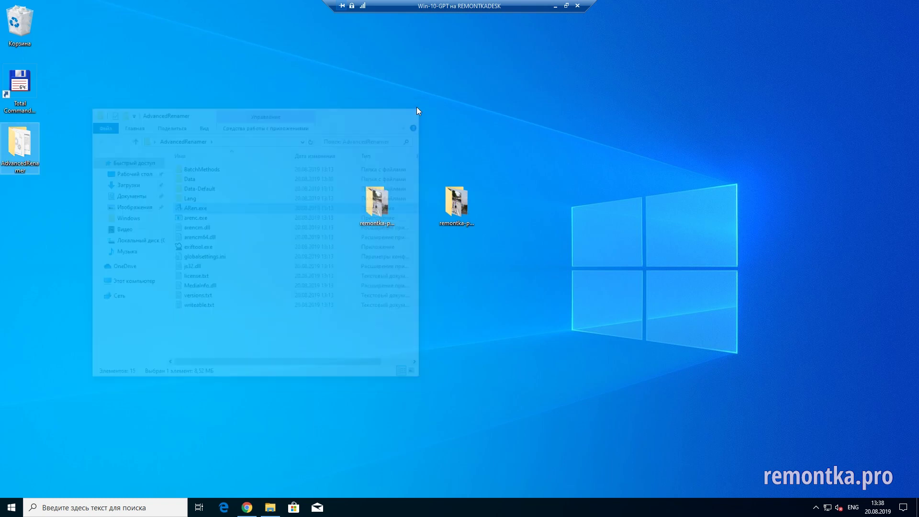
pyautogui.doubleClick(22, 84)
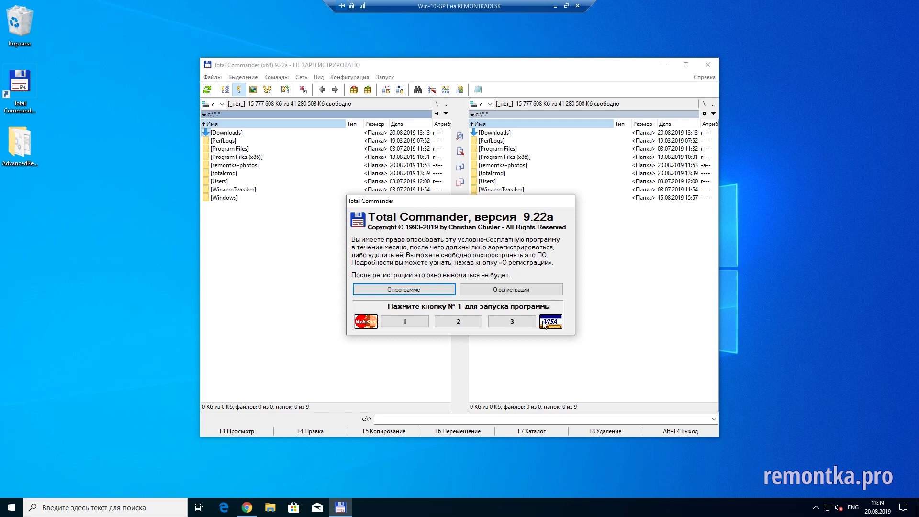
pyautogui.click(405, 320)
pyautogui.press('Return')
pyautogui.click(506, 302)
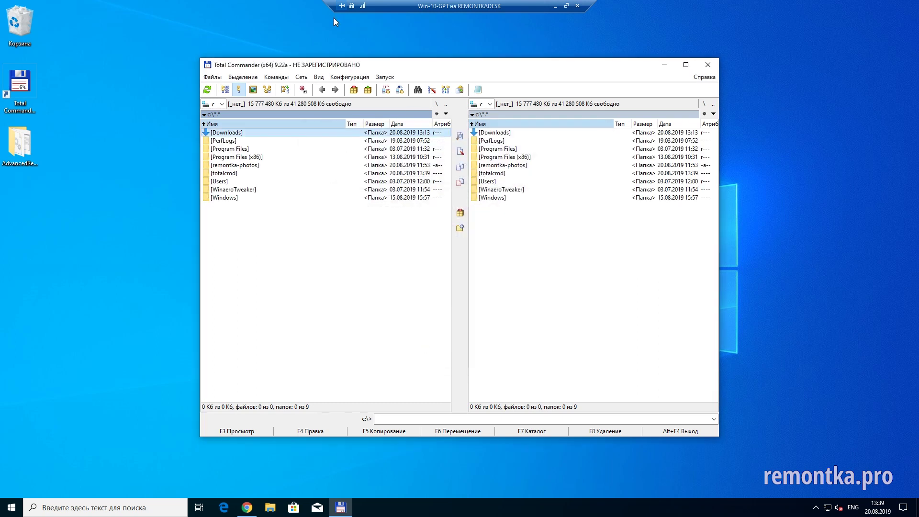
pyautogui.moveTo(400, 65); pyautogui.dragTo(385, 67)
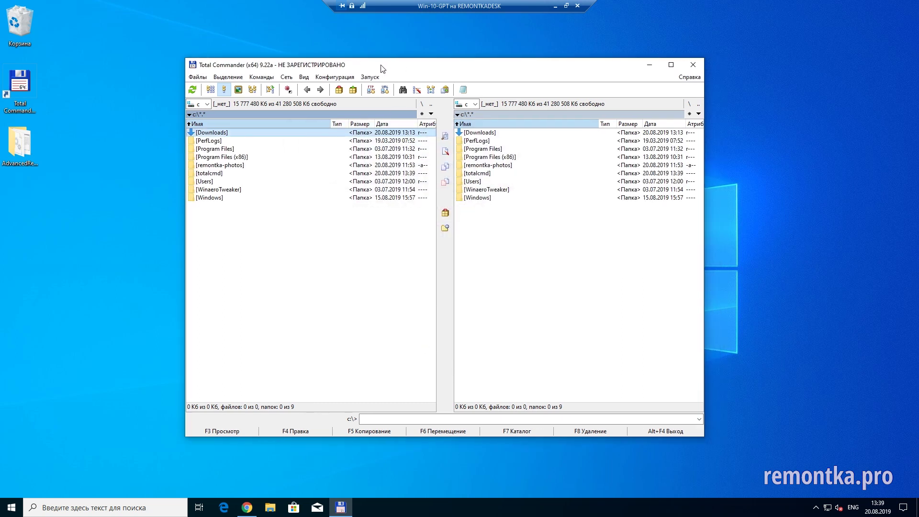
# Open the remontka-photos folder on drive C and mark its first nine photos, from 20190610_121826 to 20190612_124627.
pyautogui.doubleClick(215, 165)
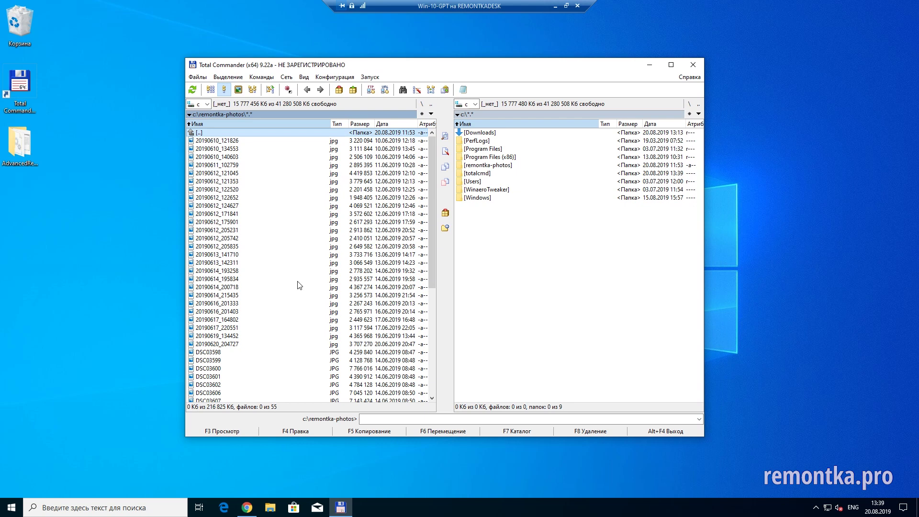
pyautogui.click(226, 142)
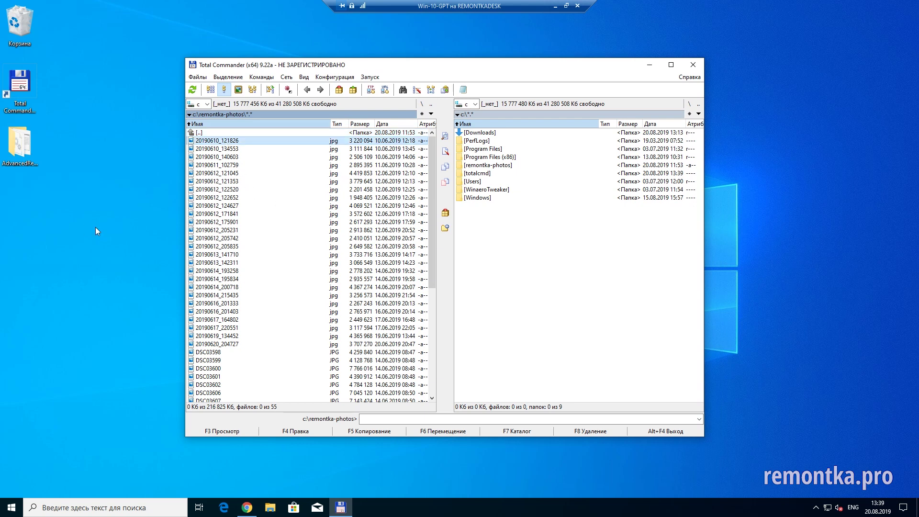
pyautogui.press('Insert')
pyautogui.press('Insert')
pyautogui.press('Insert')
pyautogui.press('Insert')
pyautogui.press('Insert')
pyautogui.press('Insert')
pyautogui.press('Insert')
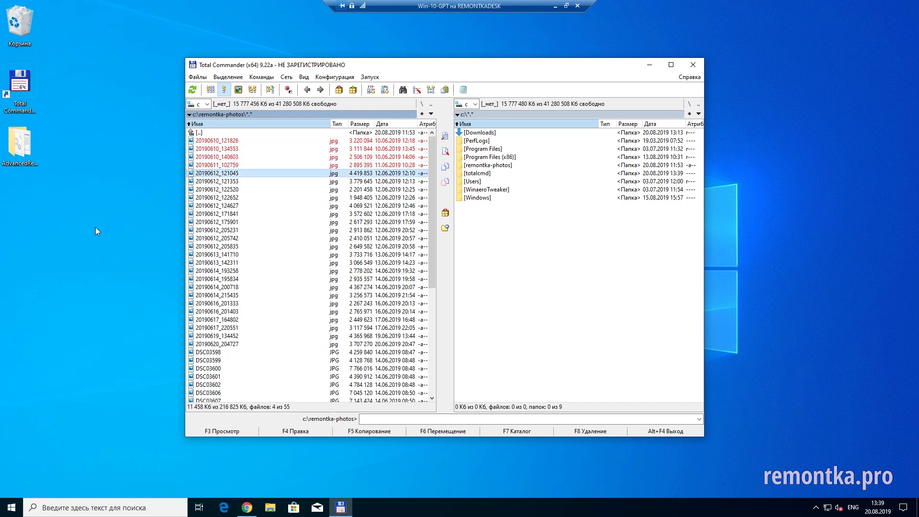
pyautogui.keyDown('ctrl'); pyautogui.click(220, 198); pyautogui.keyUp('ctrl')
pyautogui.keyDown('ctrl'); pyautogui.click(224, 206); pyautogui.keyUp('ctrl')
# Add 20190612_205742, DSC03600, DSC03598 and 20190620_204727 to the marked files.
pyautogui.keyDown('ctrl'); pyautogui.click(224, 238); pyautogui.keyUp('ctrl')
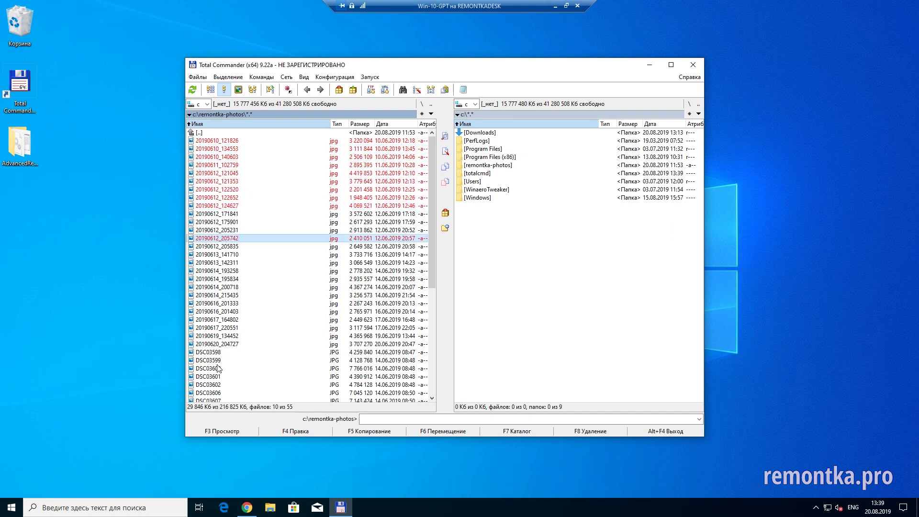
pyautogui.keyDown('ctrl'); pyautogui.click(218, 368); pyautogui.keyUp('ctrl')
pyautogui.keyDown('ctrl'); pyautogui.click(208, 352); pyautogui.keyUp('ctrl')
pyautogui.keyDown('ctrl'); pyautogui.click(221, 344); pyautogui.keyUp('ctrl')
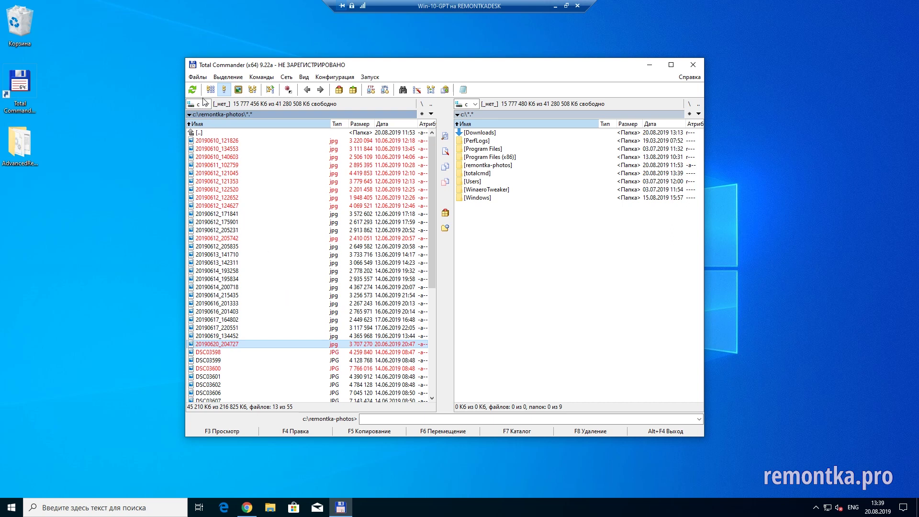
# Open group renaming (Групповое переименование) for the marked photos and replace the file name mask with "Photo-".
pyautogui.click(197, 77)
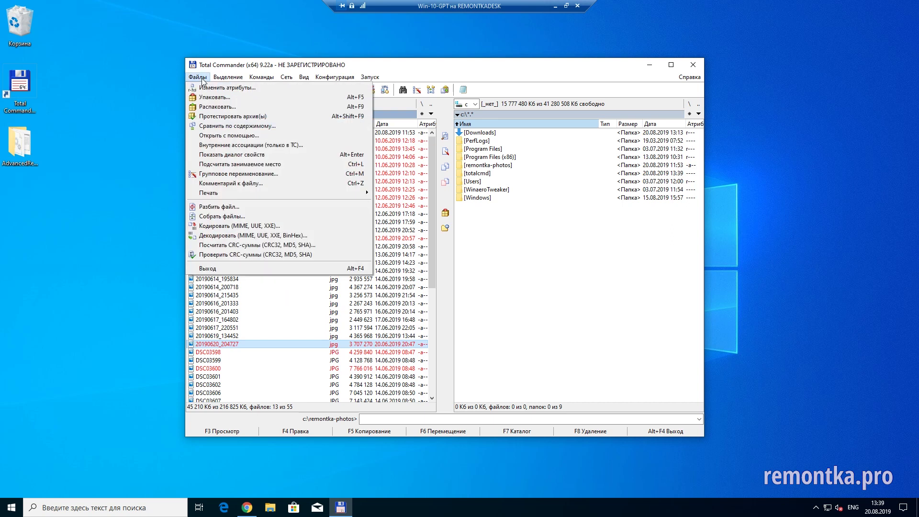
pyautogui.click(241, 178)
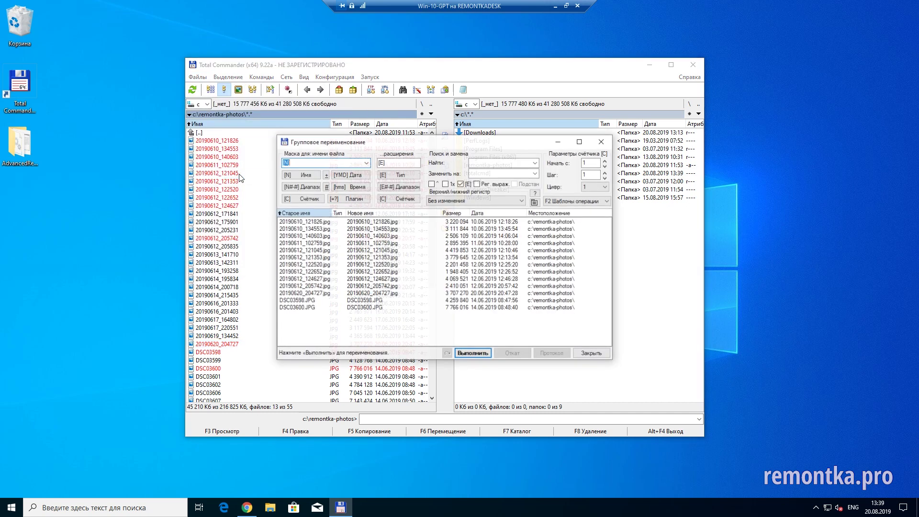
pyautogui.moveTo(414, 147); pyautogui.dragTo(375, 157)
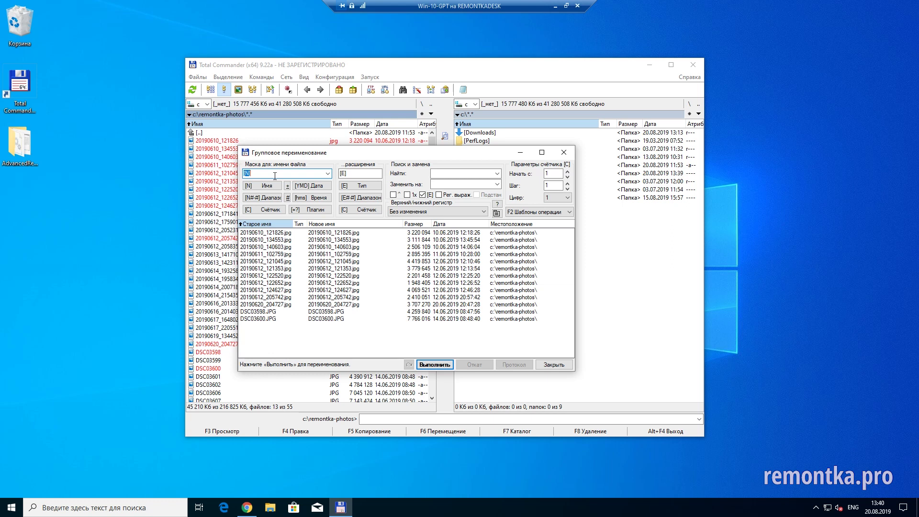
pyautogui.write('Photo-')
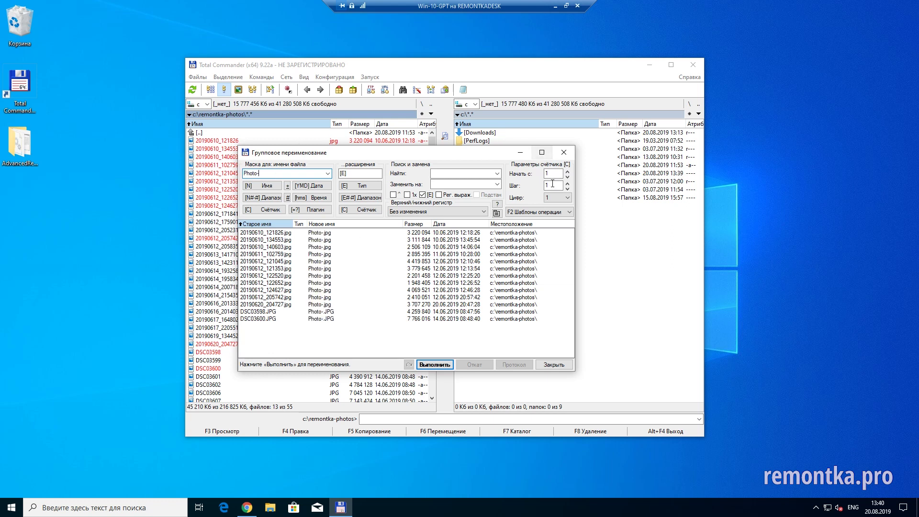
# Set the counter to 3 digits and append the counter [C] and a hyphen to the name mask.
pyautogui.click(556, 199)
pyautogui.click(550, 218)
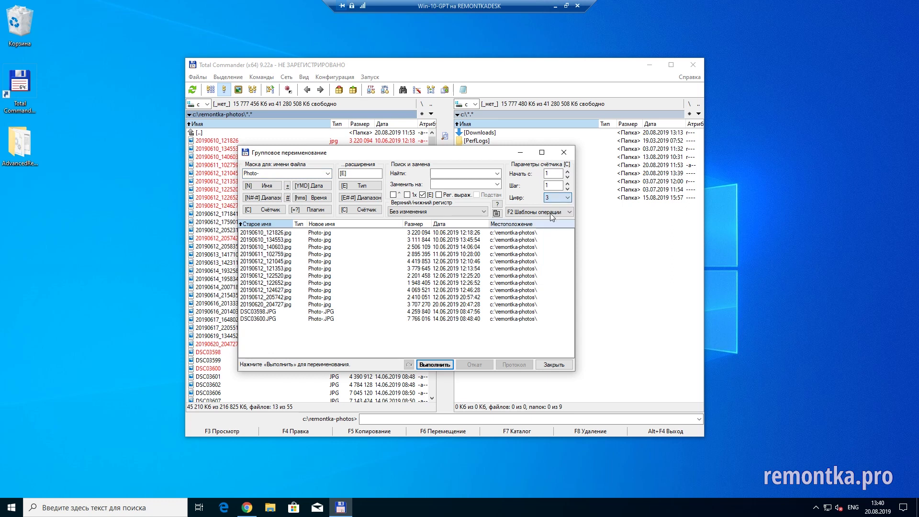
pyautogui.click(266, 210)
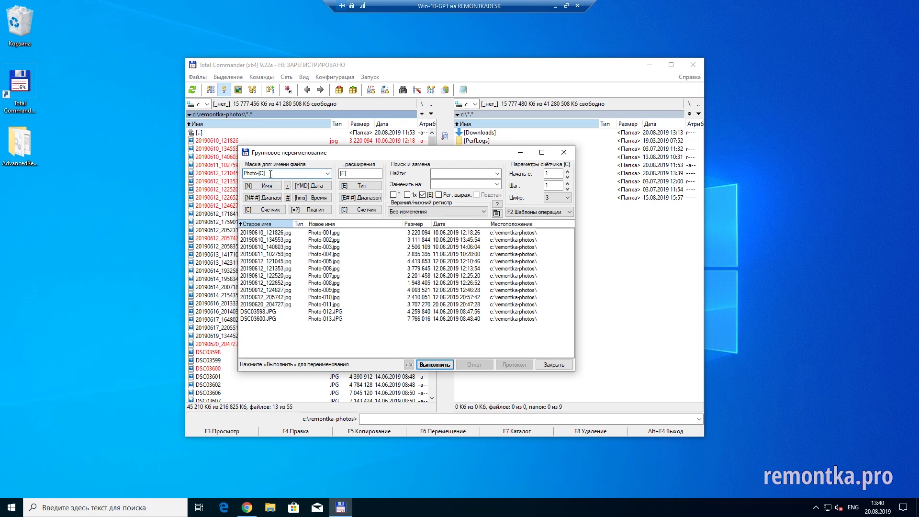
pyautogui.write('-')
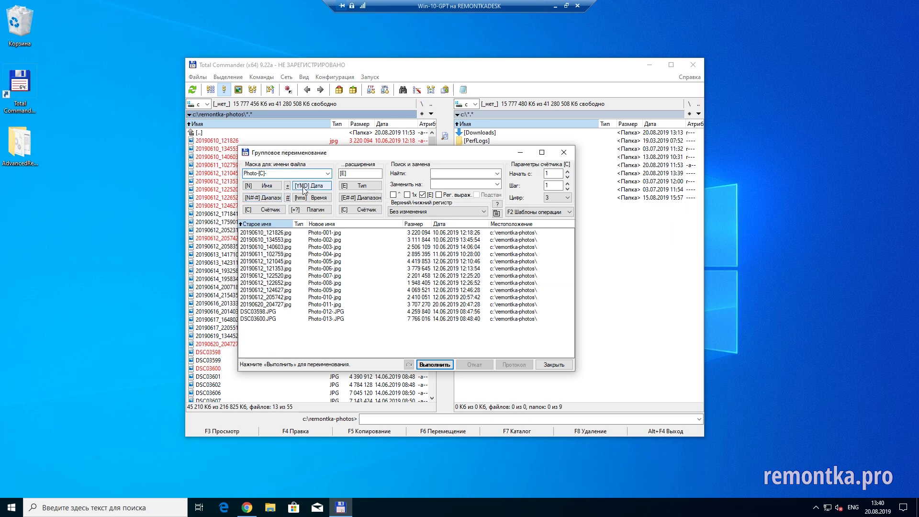
# Append the tc plugin's creation date field (Дата создания) in D-M-Y format to the name mask.
pyautogui.click(310, 212)
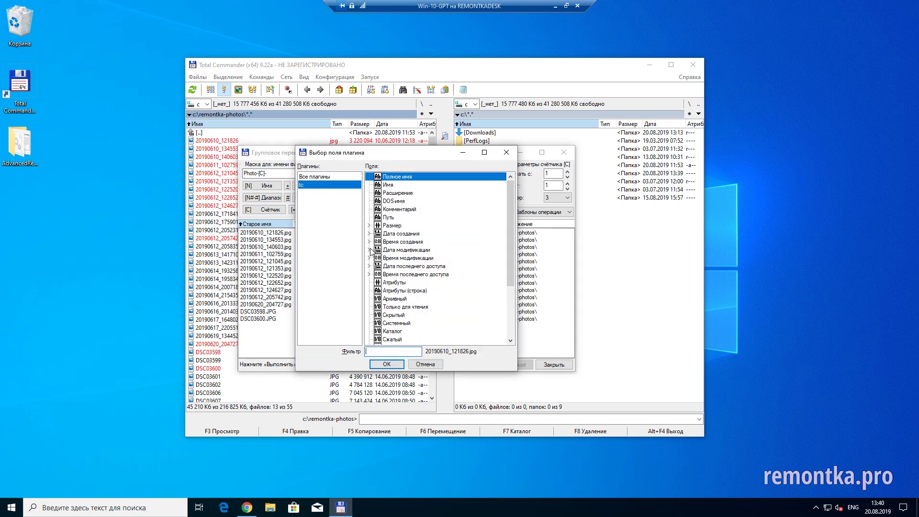
pyautogui.click(369, 234)
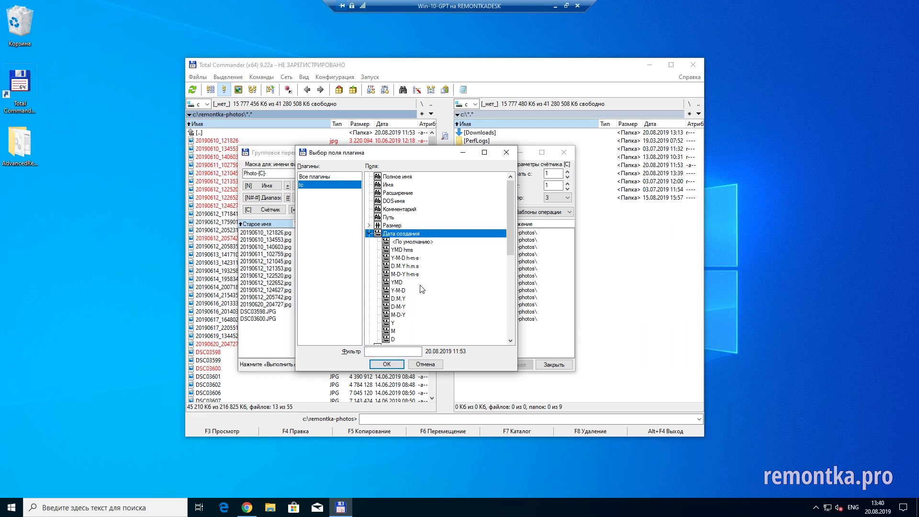
pyautogui.click(398, 307)
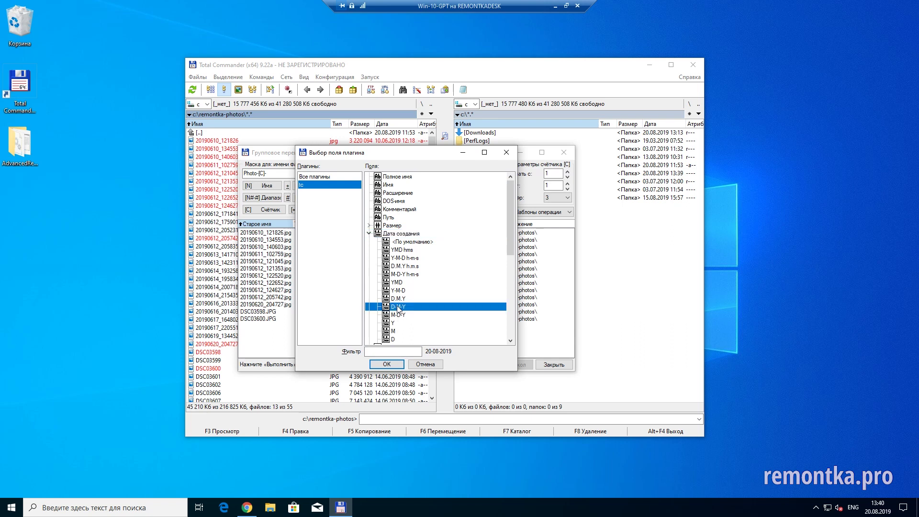
pyautogui.click(386, 364)
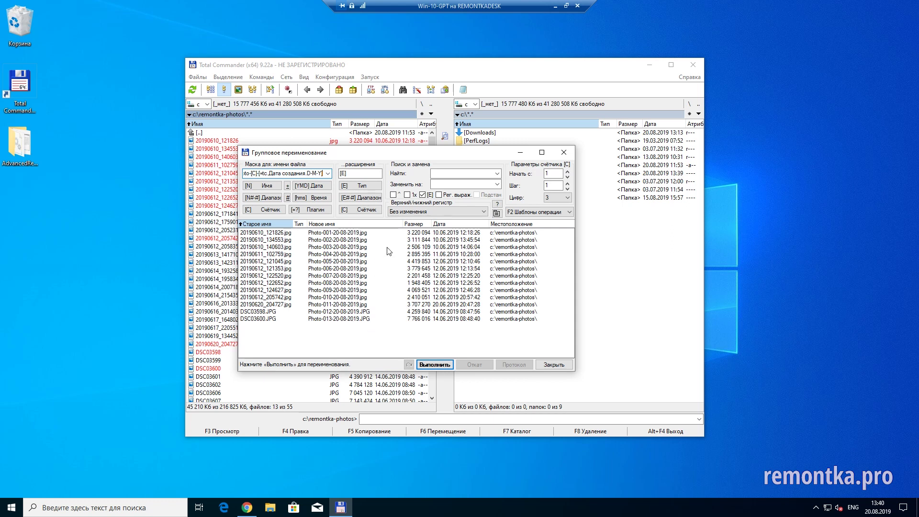
# Set the letter case to all lowercase (все строчные), run the group rename and close Total Commander.
pyautogui.click(411, 212)
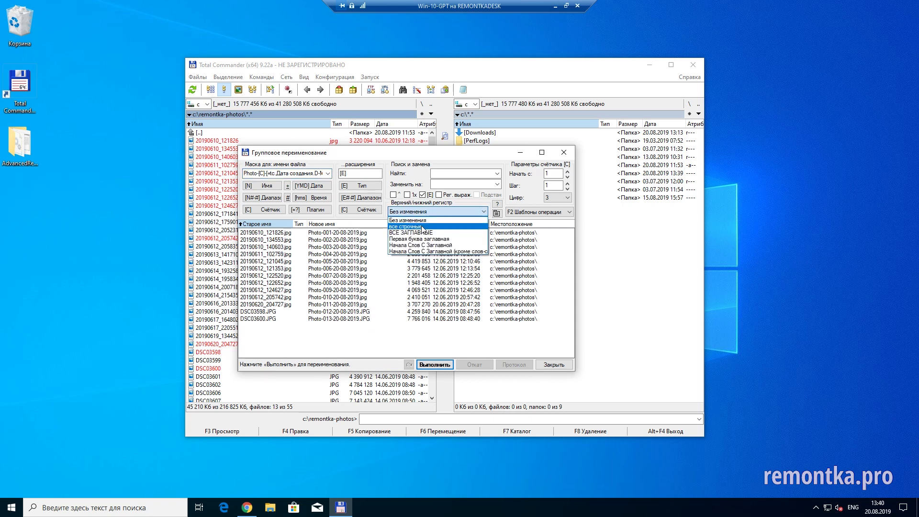
pyautogui.click(422, 226)
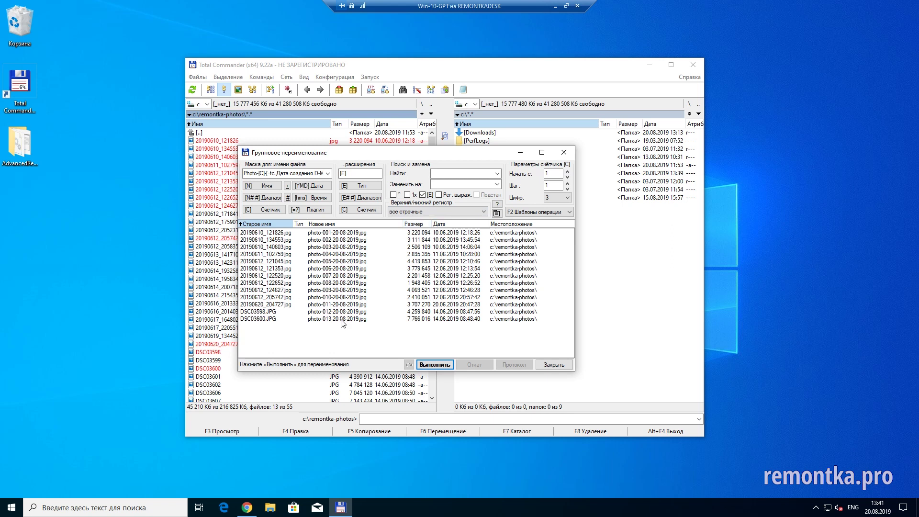
pyautogui.click(435, 365)
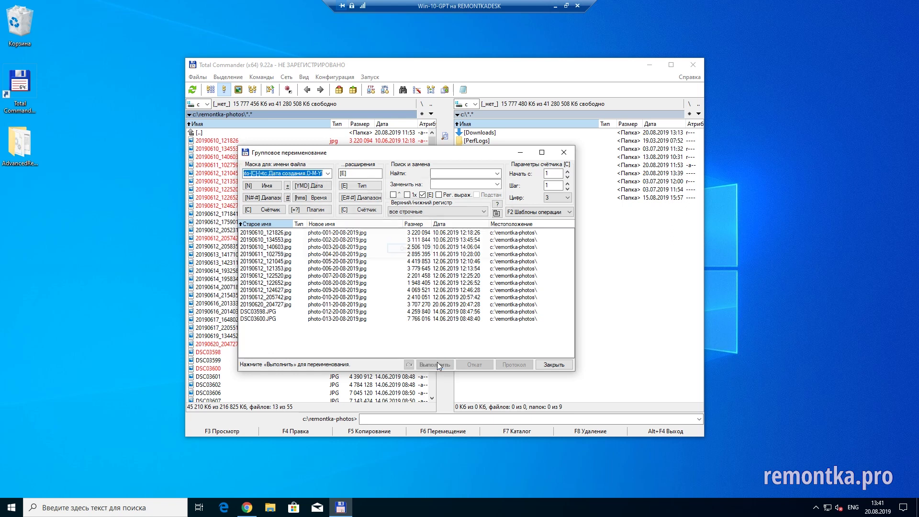
pyautogui.click(563, 152)
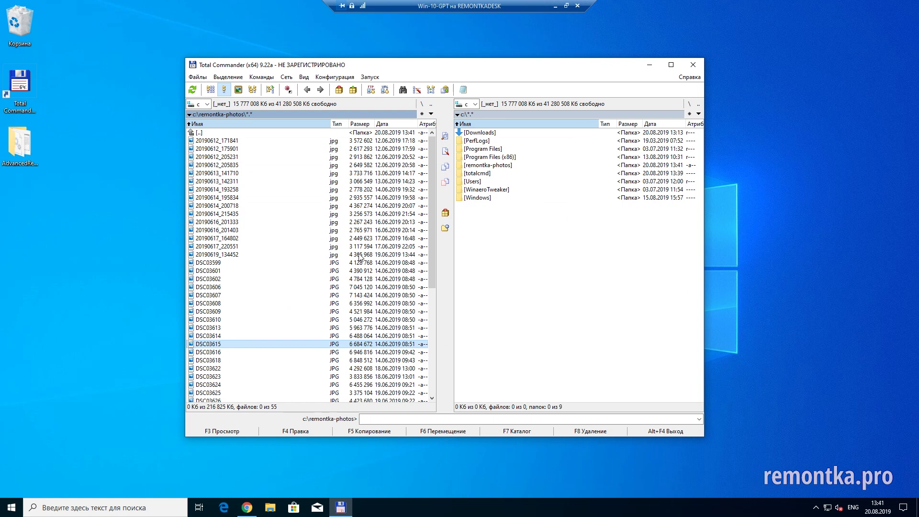
pyautogui.click(693, 65)
pyautogui.click(262, 258)
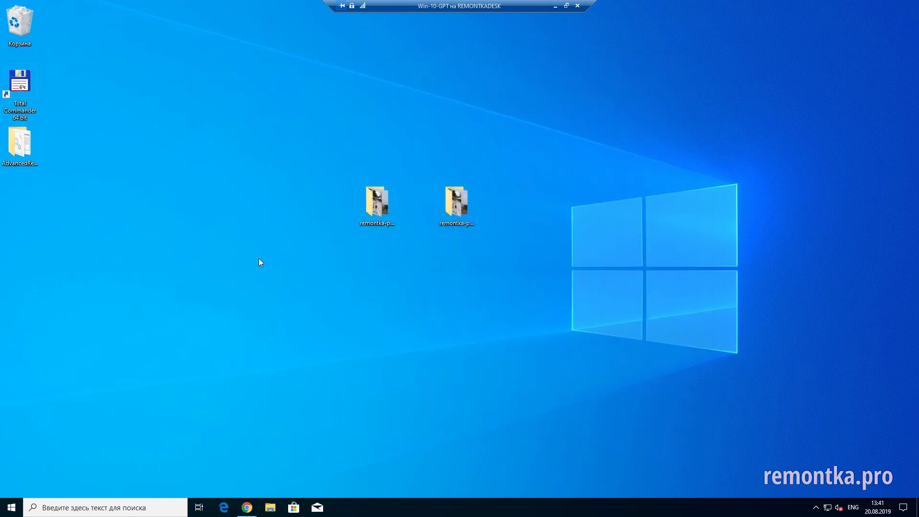